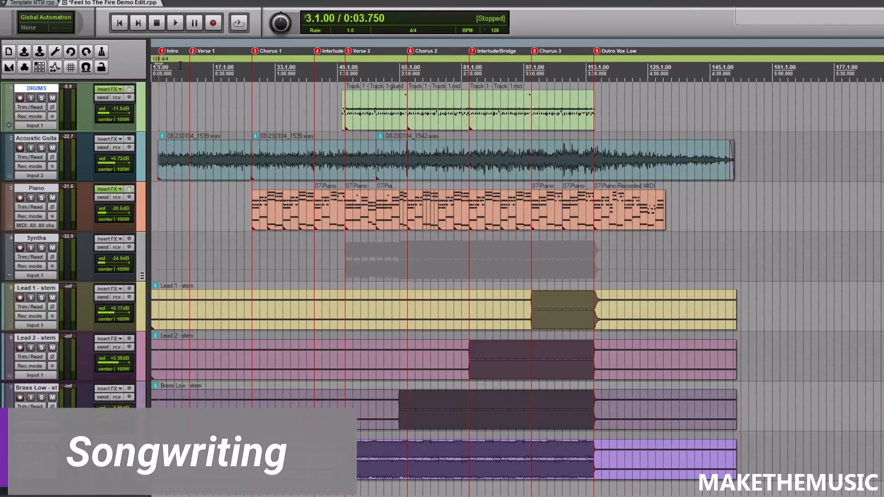
Solo the Acoustic Guitar track and place the edit cursor at bar 2.4, just before the Intro marker
{"action": "scroll", "coordinate": [301, 148], "scroll_direction": "up", "scroll_amount": 4}
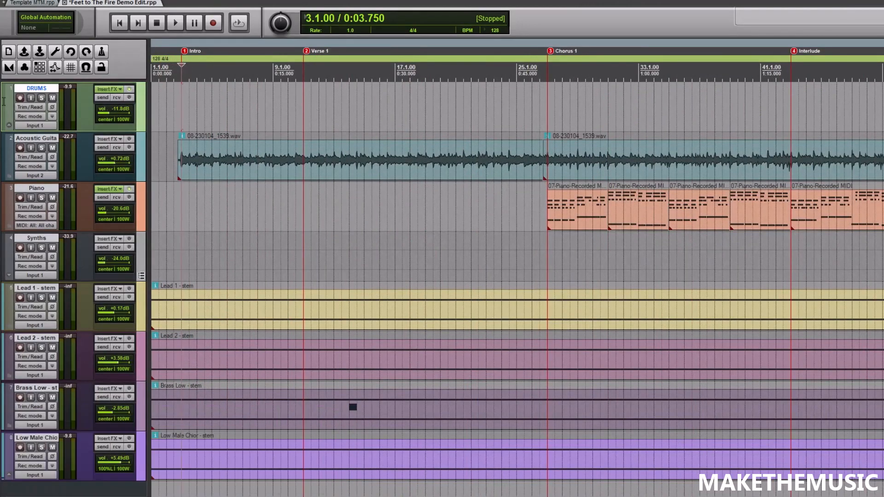
{"action": "scroll", "coordinate": [189, 102], "scroll_direction": "down", "scroll_amount": 5}
{"action": "scroll", "coordinate": [189, 102], "scroll_direction": "up", "scroll_amount": 3}
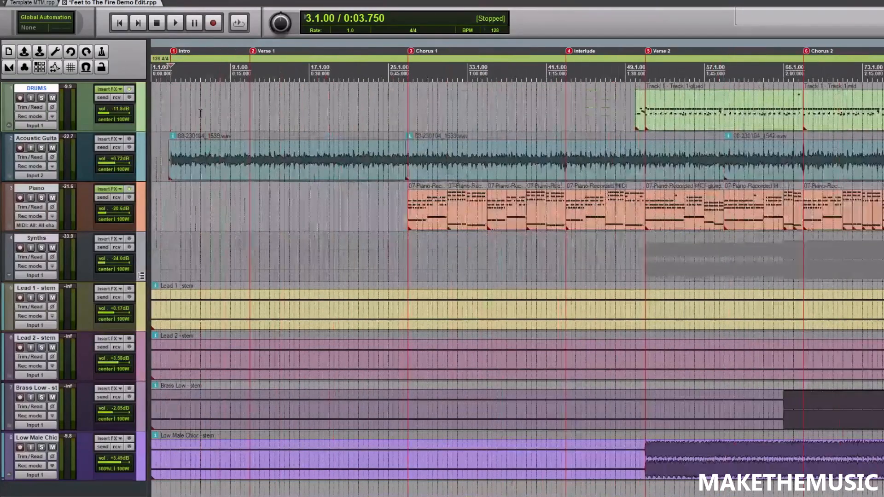
{"action": "left_click", "coordinate": [41, 147]}
{"action": "scroll", "coordinate": [290, 122], "scroll_direction": "up", "scroll_amount": 8}
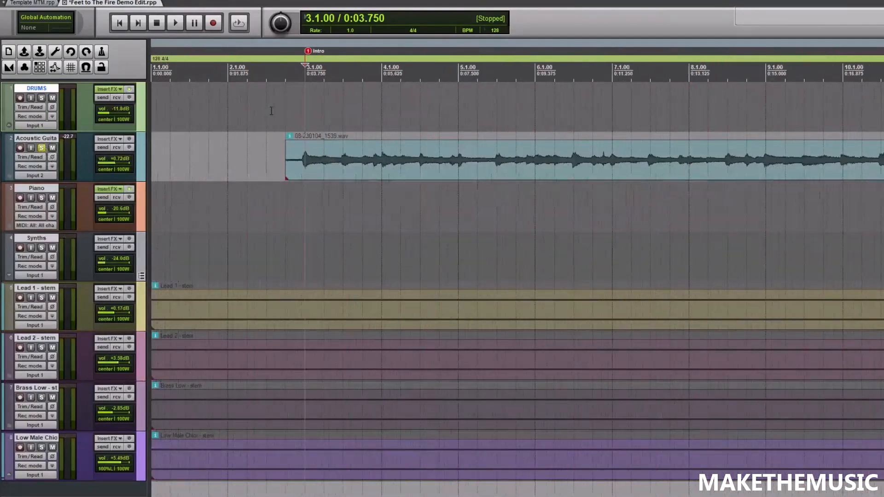
{"action": "left_click", "coordinate": [291, 122]}
{"action": "scroll", "coordinate": [290, 122], "scroll_direction": "down", "scroll_amount": 9}
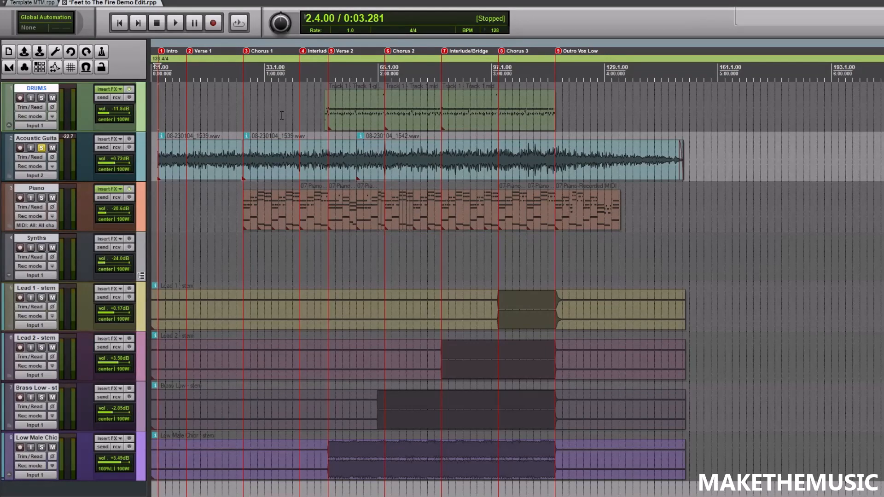
Play the soloed acoustic guitar from just before the Intro marker for a few seconds and stop playback
{"action": "scroll", "coordinate": [279, 118], "scroll_direction": "up", "scroll_amount": 5}
{"action": "scroll", "coordinate": [274, 120], "scroll_direction": "down", "scroll_amount": 4}
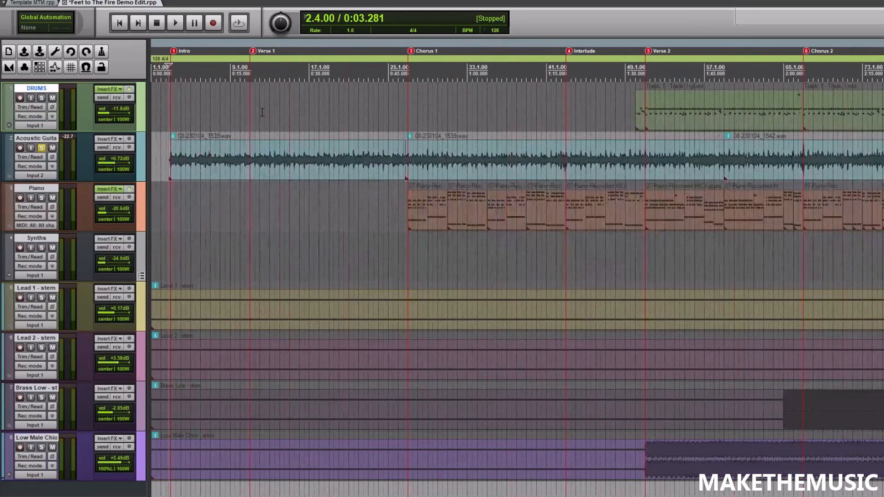
{"action": "key", "text": "space"}
{"action": "scroll", "coordinate": [243, 106], "scroll_direction": "up", "scroll_amount": 4}
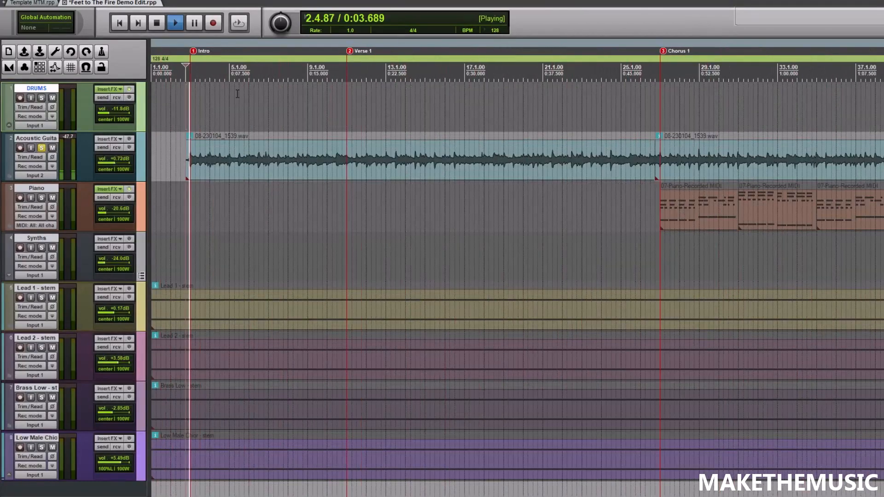
{"action": "scroll", "coordinate": [241, 97], "scroll_direction": "down", "scroll_amount": 3}
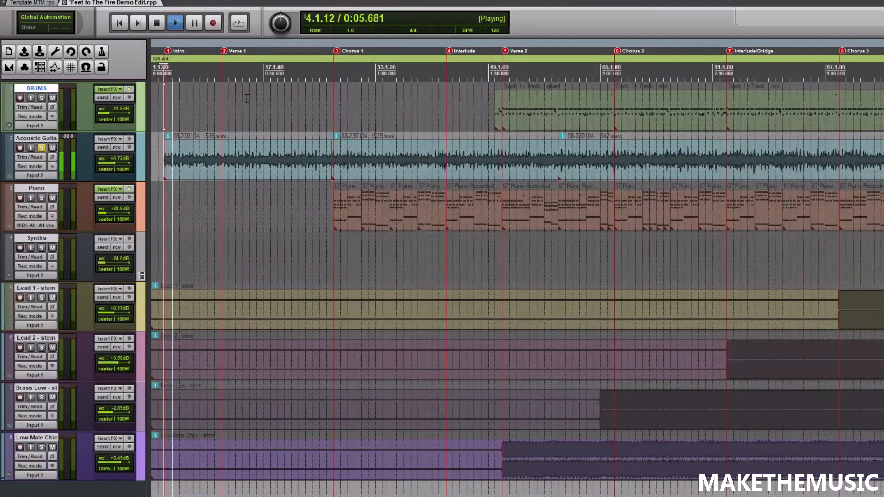
{"action": "scroll", "coordinate": [262, 101], "scroll_direction": "up", "scroll_amount": 3}
{"action": "key", "text": "space"}
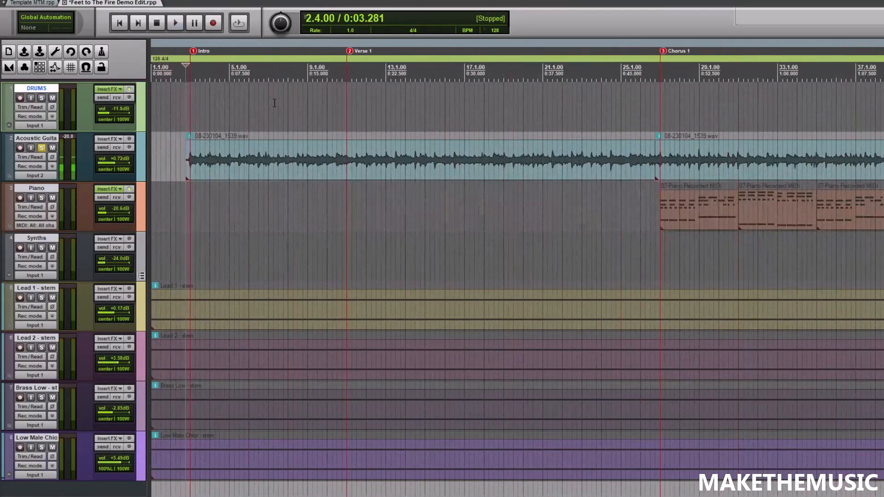
Play the soloed acoustic guitar briefly from the Verse 1 marker at bar 11 and stop playback
{"action": "left_click", "coordinate": [346, 110]}
{"action": "key", "text": "space"}
{"action": "scroll", "coordinate": [365, 109], "scroll_direction": "down", "scroll_amount": 3}
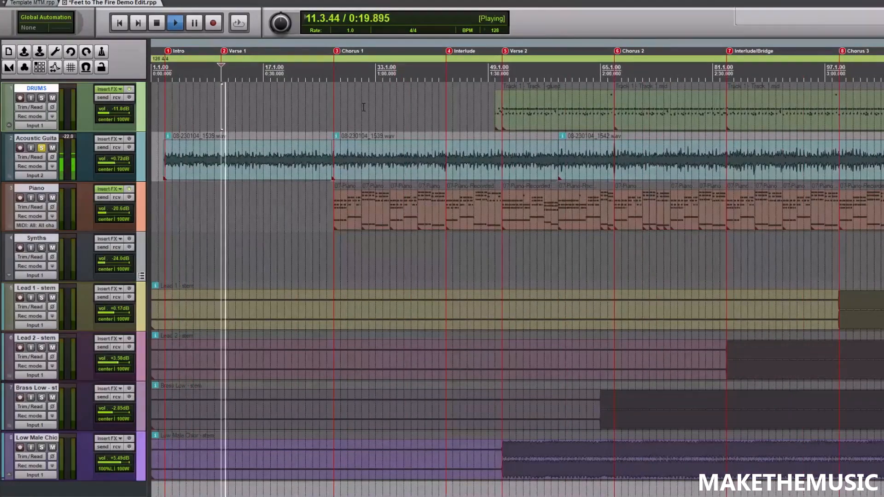
{"action": "key", "text": "space"}
{"action": "scroll", "coordinate": [378, 98], "scroll_direction": "down", "scroll_amount": 1}
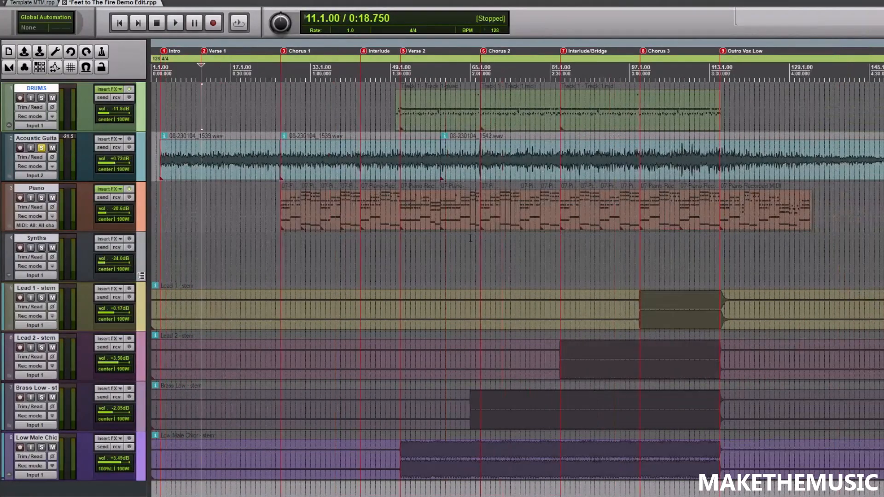
Play the soloed acoustic guitar from the Chorus 2 marker at bar 67 and stop playback
{"action": "left_click", "coordinate": [480, 258]}
{"action": "scroll", "coordinate": [533, 221], "scroll_direction": "up", "scroll_amount": 4}
{"action": "key", "text": "space"}
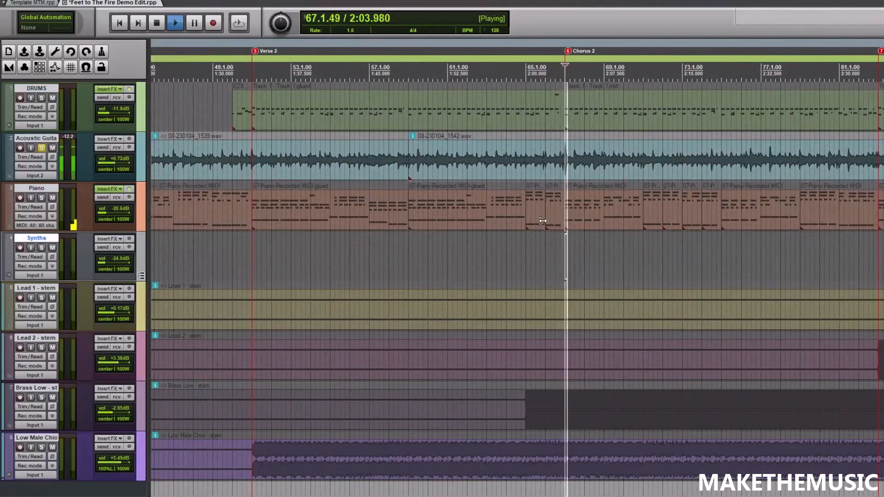
{"action": "scroll", "coordinate": [534, 221], "scroll_direction": "down", "scroll_amount": 2}
{"action": "scroll", "coordinate": [542, 222], "scroll_direction": "down", "scroll_amount": 2}
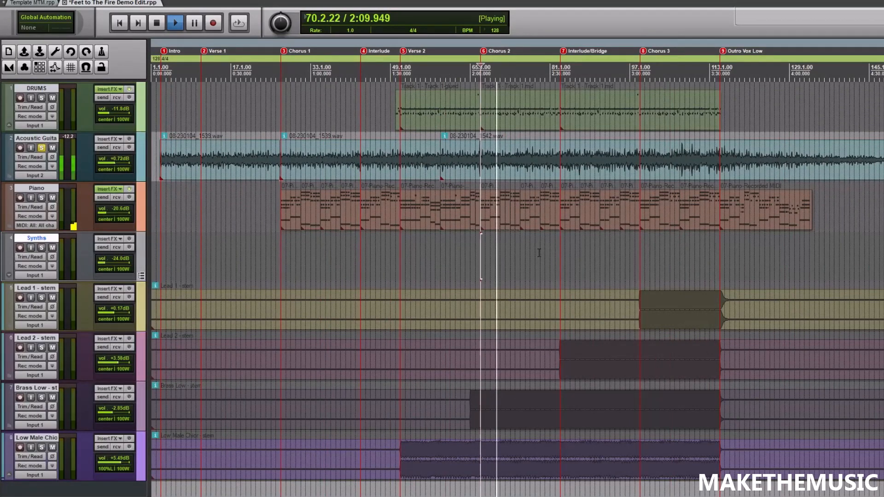
{"action": "key", "text": "space"}
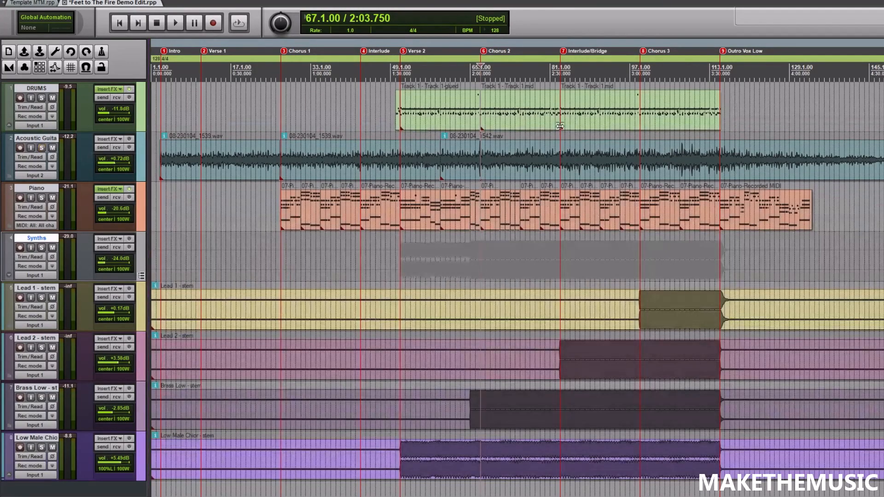
Move the edit cursor to the Intro marker at bar 3 to show where the song starts
{"action": "scroll", "coordinate": [512, 141], "scroll_direction": "up", "scroll_amount": 5}
{"action": "scroll", "coordinate": [488, 129], "scroll_direction": "down", "scroll_amount": 6}
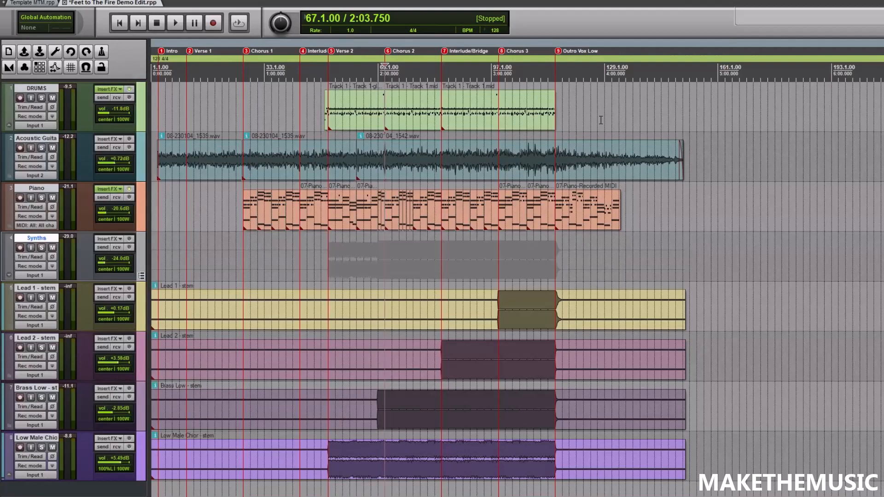
{"action": "left_click", "coordinate": [172, 118]}
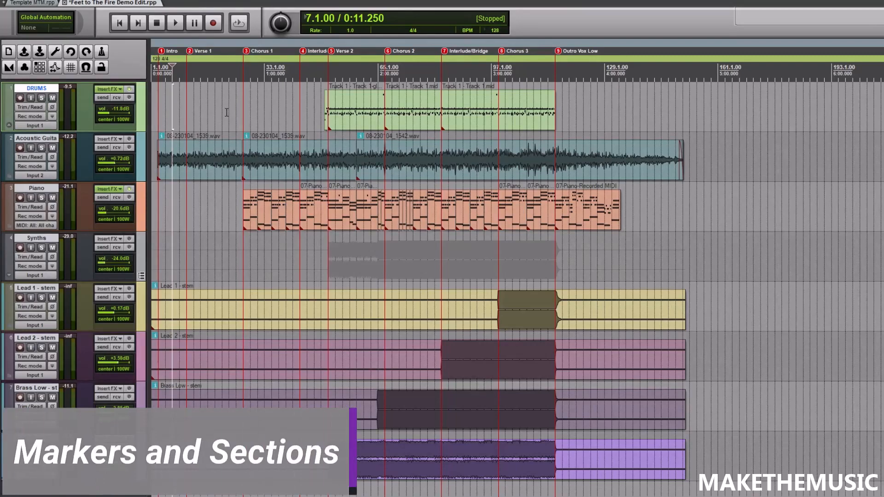
{"action": "scroll", "coordinate": [227, 112], "scroll_direction": "up", "scroll_amount": 5}
{"action": "left_click", "coordinate": [178, 106]}
{"action": "scroll", "coordinate": [203, 109], "scroll_direction": "up", "scroll_amount": 6}
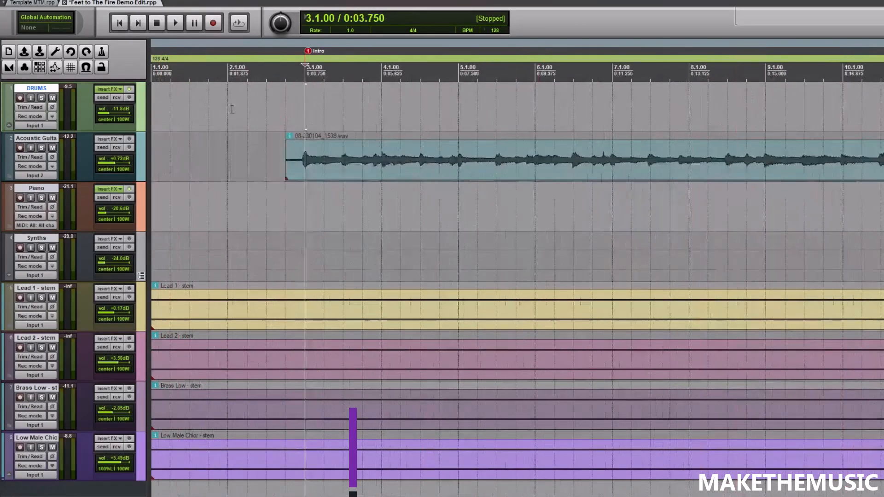
Locate the Verse 1 marker at bar 11 and the Interlude/Bridge marker at bar 83 with the edit cursor
{"action": "scroll", "coordinate": [232, 109], "scroll_direction": "down", "scroll_amount": 4}
{"action": "left_click", "coordinate": [428, 96]}
{"action": "scroll", "coordinate": [428, 95], "scroll_direction": "down", "scroll_amount": 5}
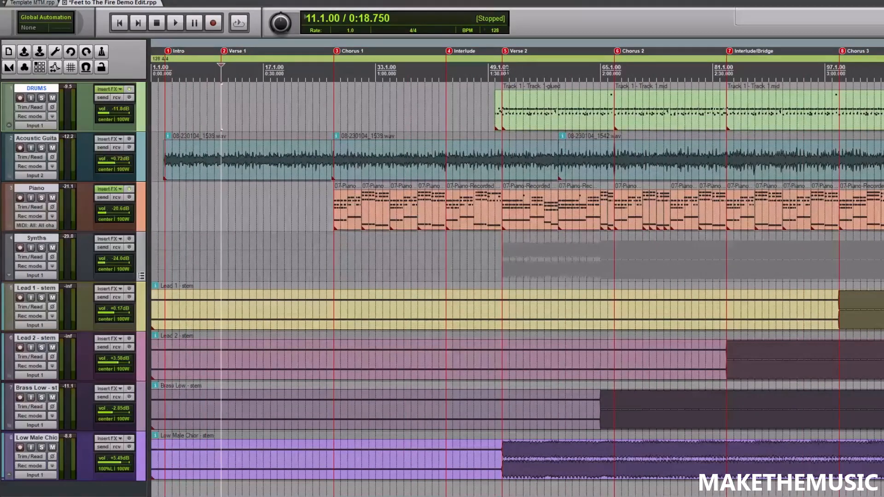
{"action": "scroll", "coordinate": [506, 70], "scroll_direction": "down", "scroll_amount": 3}
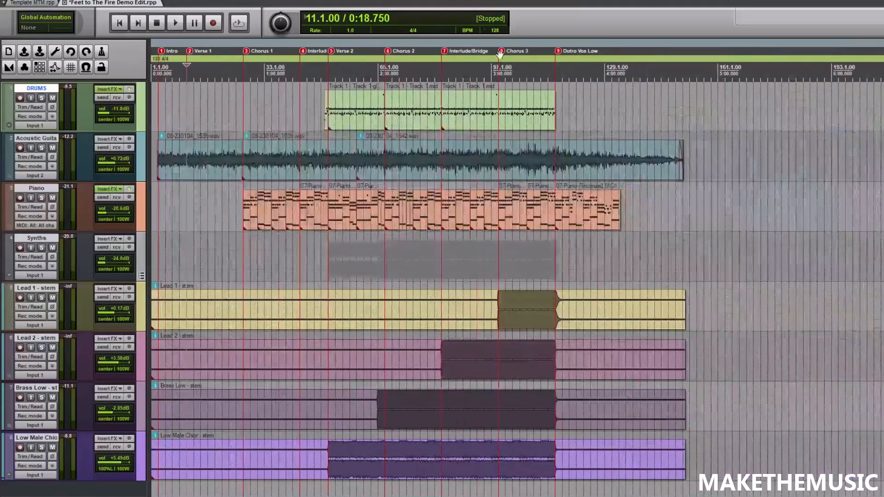
{"action": "left_click", "coordinate": [442, 69]}
{"action": "scroll", "coordinate": [442, 70], "scroll_direction": "up", "scroll_amount": 8}
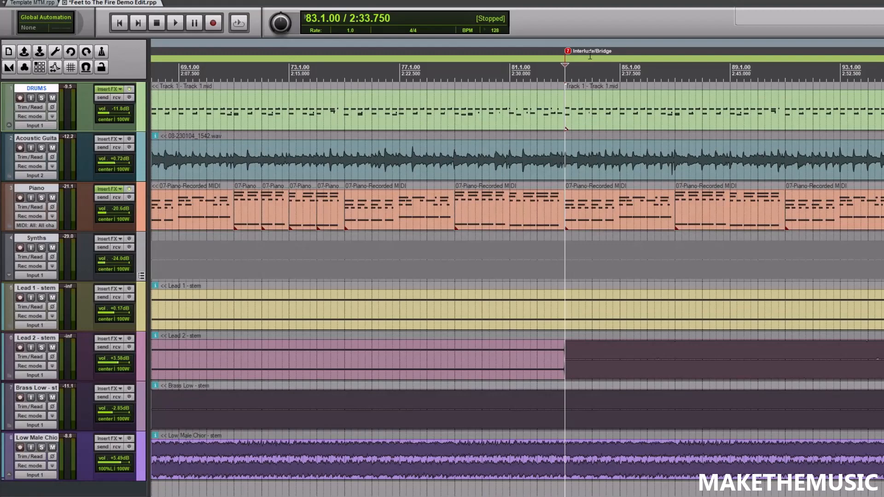
{"action": "scroll", "coordinate": [561, 63], "scroll_direction": "down", "scroll_amount": 8}
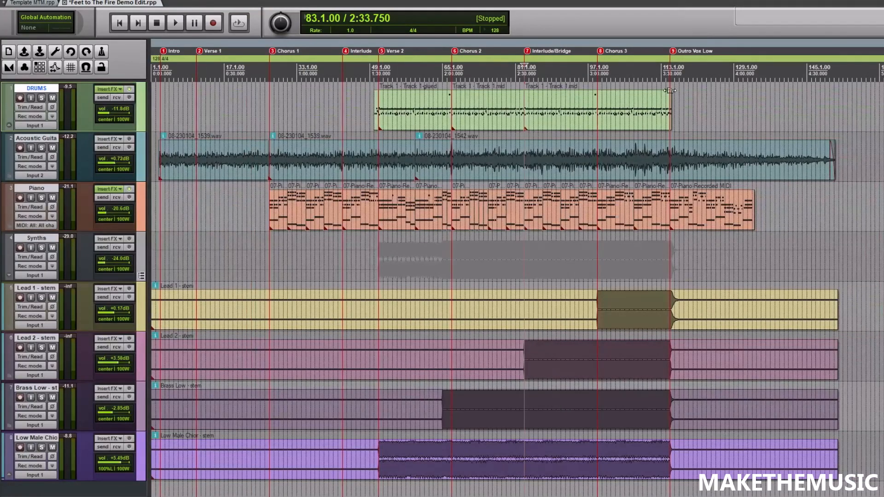
Move the edit cursor to the Outro Vox Low marker at bar 115 and inspect the outro section
{"action": "left_click", "coordinate": [671, 73]}
{"action": "scroll", "coordinate": [727, 92], "scroll_direction": "up", "scroll_amount": 4}
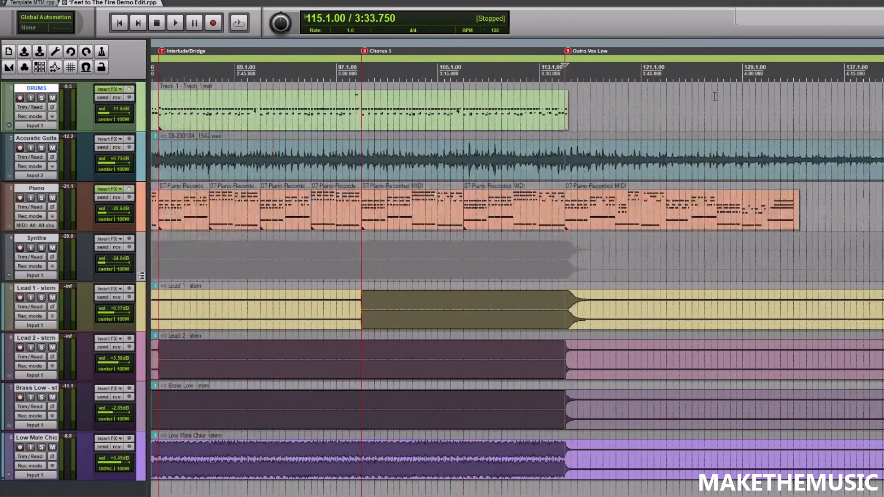
{"action": "scroll", "coordinate": [737, 96], "scroll_direction": "down", "scroll_amount": 4}
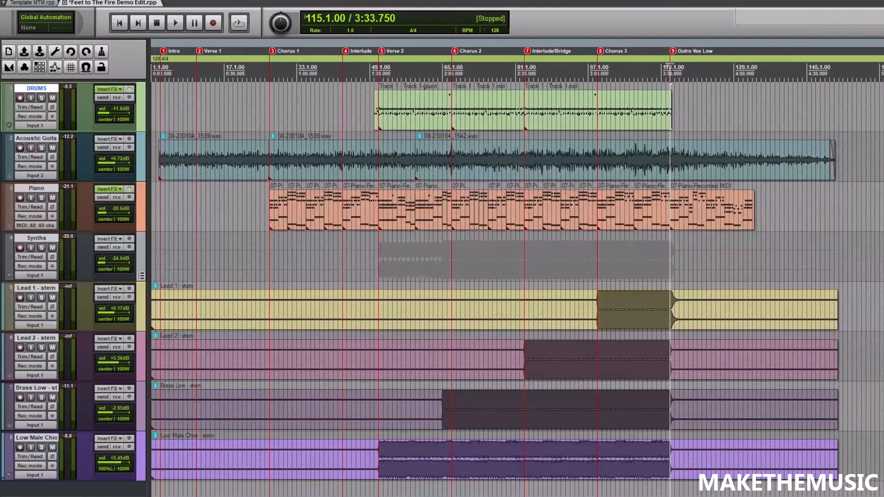
{"action": "scroll", "coordinate": [713, 95], "scroll_direction": "up", "scroll_amount": 3}
{"action": "scroll", "coordinate": [631, 99], "scroll_direction": "down", "scroll_amount": 3}
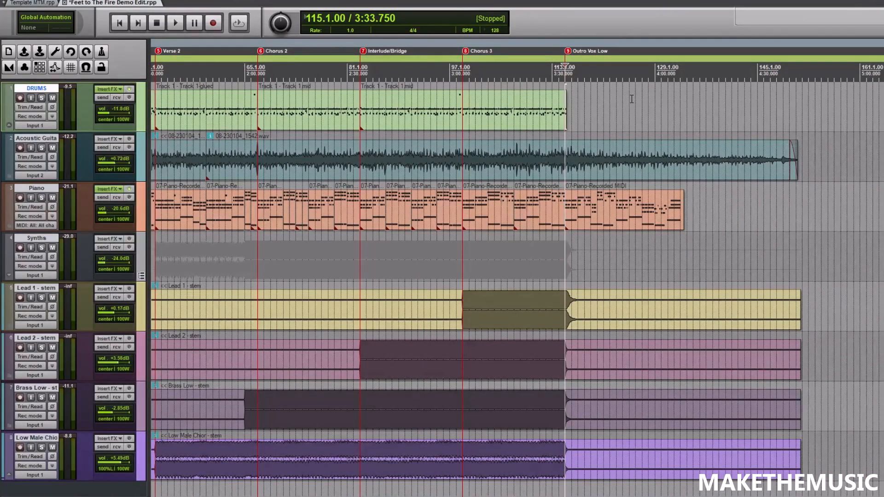
Return the edit cursor to the Interlude/Bridge marker at bar 83 and review the surrounding sections
{"action": "left_click", "coordinate": [361, 85]}
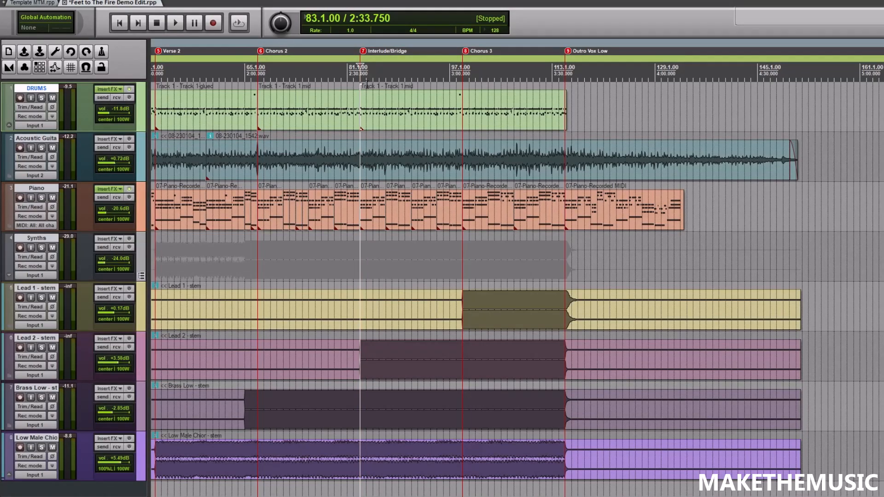
{"action": "scroll", "coordinate": [460, 86], "scroll_direction": "up", "scroll_amount": 3}
{"action": "scroll", "coordinate": [461, 86], "scroll_direction": "down", "scroll_amount": 5}
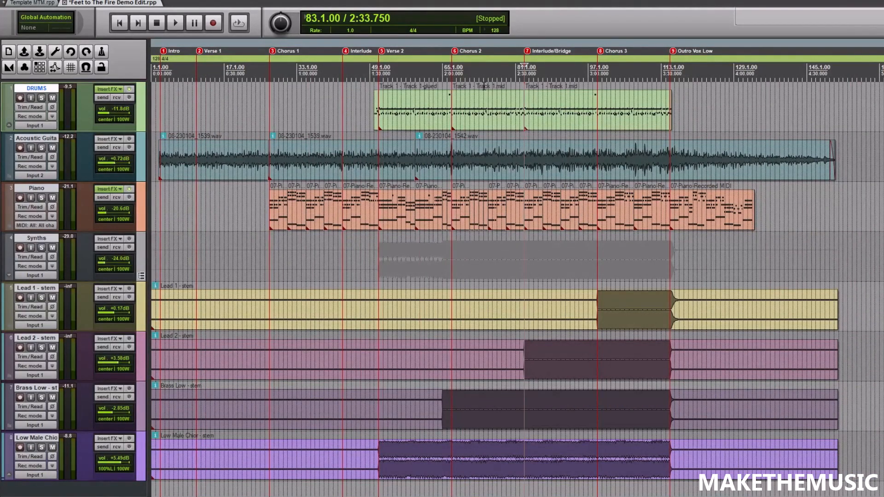
Select the Acoustic Guitar track and put the edit cursor back on the Intro marker at bar 3 to inspect the guitar's start
{"action": "left_click", "coordinate": [141, 153]}
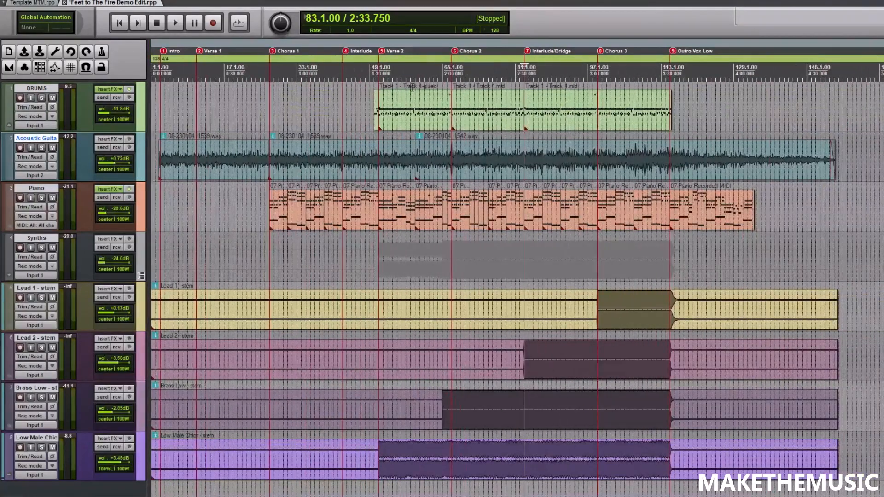
{"action": "scroll", "coordinate": [412, 88], "scroll_direction": "up", "scroll_amount": 3}
{"action": "scroll", "coordinate": [326, 102], "scroll_direction": "down", "scroll_amount": 3}
{"action": "left_click", "coordinate": [161, 102]}
{"action": "scroll", "coordinate": [298, 93], "scroll_direction": "up", "scroll_amount": 12}
{"action": "scroll", "coordinate": [298, 92], "scroll_direction": "down", "scroll_amount": 1}
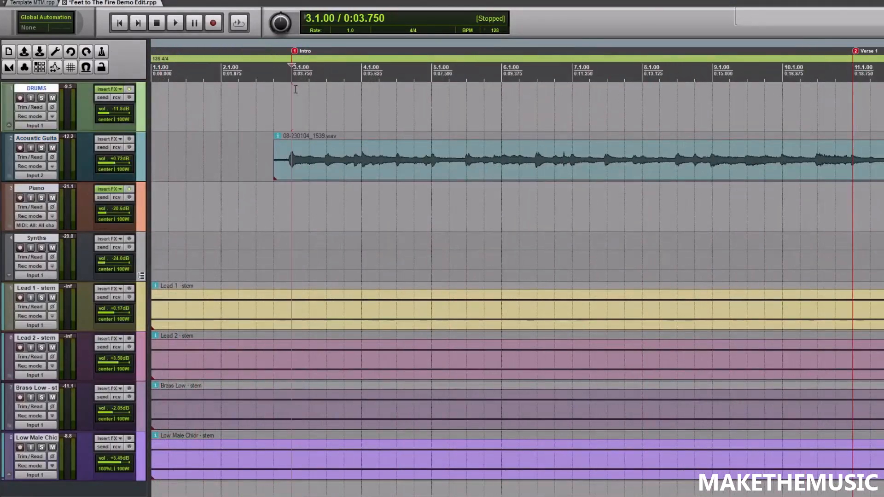
{"action": "scroll", "coordinate": [341, 93], "scroll_direction": "up", "scroll_amount": 3}
{"action": "scroll", "coordinate": [340, 92], "scroll_direction": "down", "scroll_amount": 8}
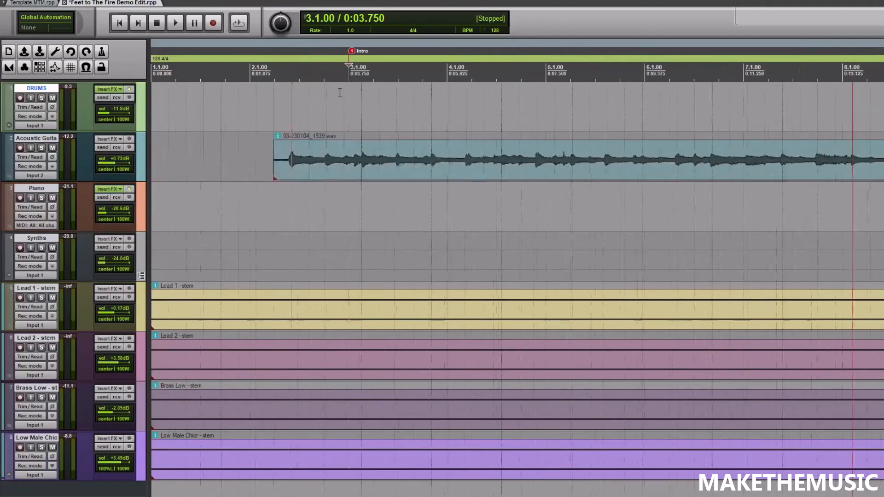
{"action": "scroll", "coordinate": [262, 89], "scroll_direction": "down", "scroll_amount": 8}
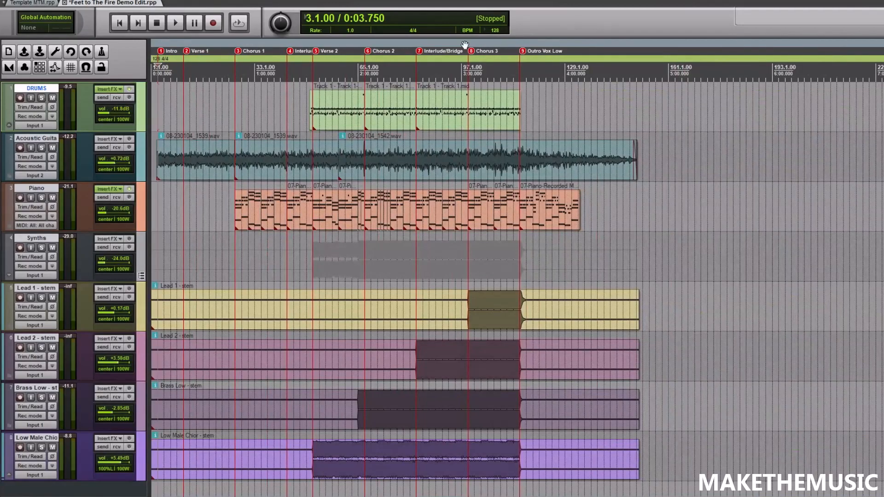
Locate the Chorus 2 marker at bar 67 and the Chorus 3 marker at bar 99 with the edit cursor
{"action": "left_click", "coordinate": [365, 83]}
{"action": "scroll", "coordinate": [365, 85], "scroll_direction": "up", "scroll_amount": 5}
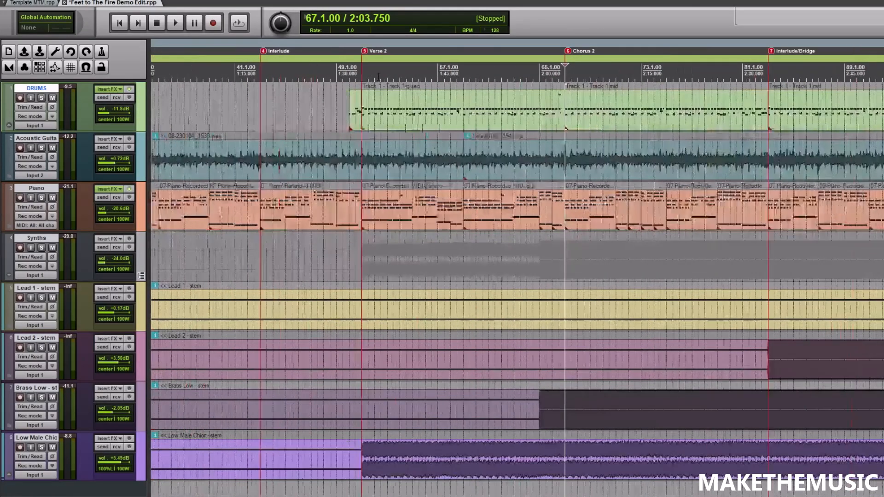
{"action": "scroll", "coordinate": [453, 129], "scroll_direction": "down", "scroll_amount": 3}
{"action": "left_click", "coordinate": [607, 76]}
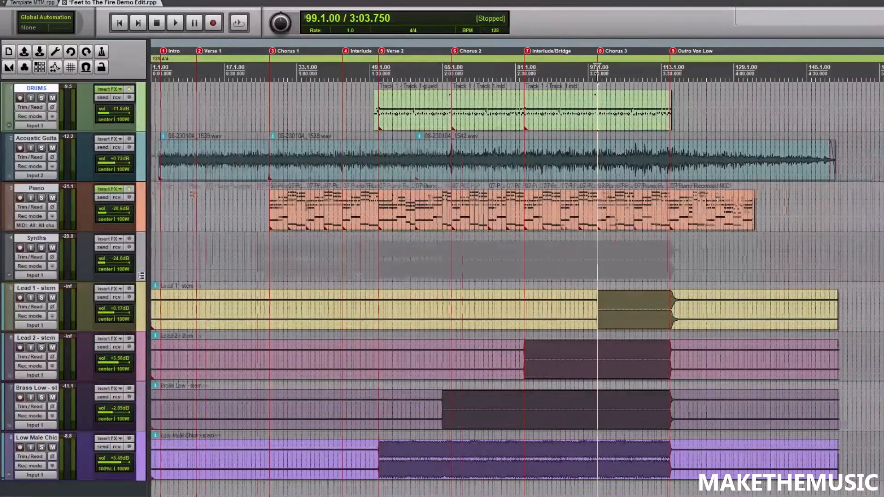
{"action": "scroll", "coordinate": [599, 76], "scroll_direction": "up", "scroll_amount": 3}
{"action": "scroll", "coordinate": [596, 77], "scroll_direction": "down", "scroll_amount": 5}
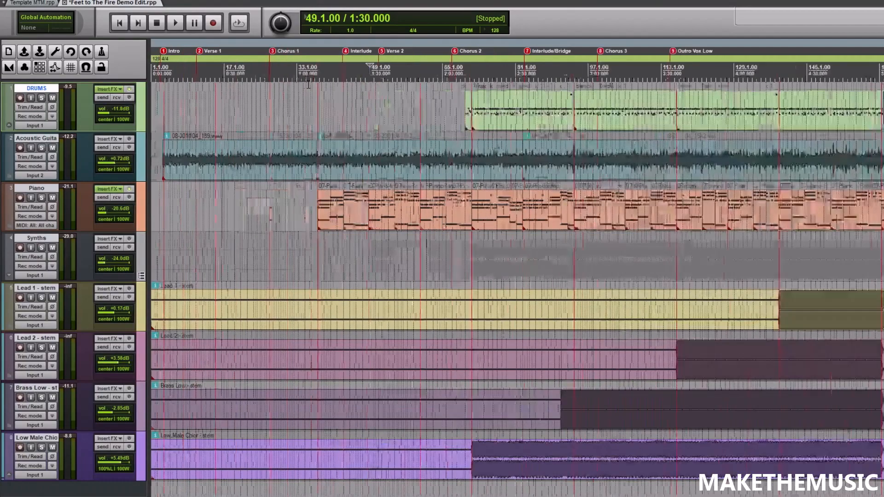
{"action": "key", "text": "minus"}
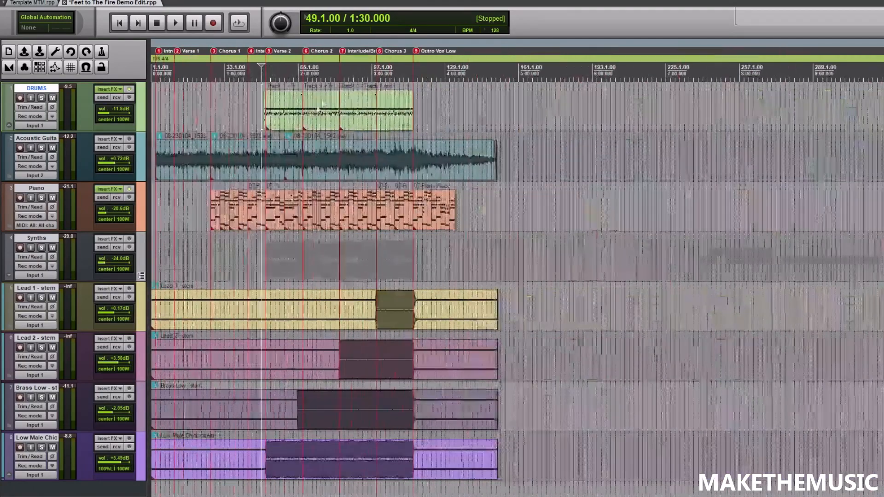
Solo the Acoustic Guitar track and place the edit cursor on the Intro marker at bar 3
{"action": "left_click", "coordinate": [42, 148]}
{"action": "scroll", "coordinate": [163, 120], "scroll_direction": "up", "scroll_amount": 3}
{"action": "left_click", "coordinate": [163, 119]}
{"action": "scroll", "coordinate": [170, 121], "scroll_direction": "up", "scroll_amount": 4}
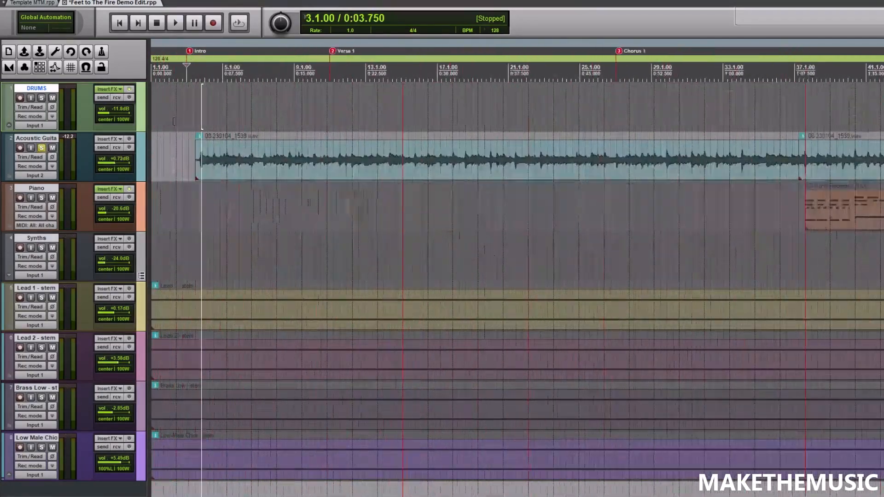
{"action": "scroll", "coordinate": [173, 121], "scroll_direction": "down", "scroll_amount": 8}
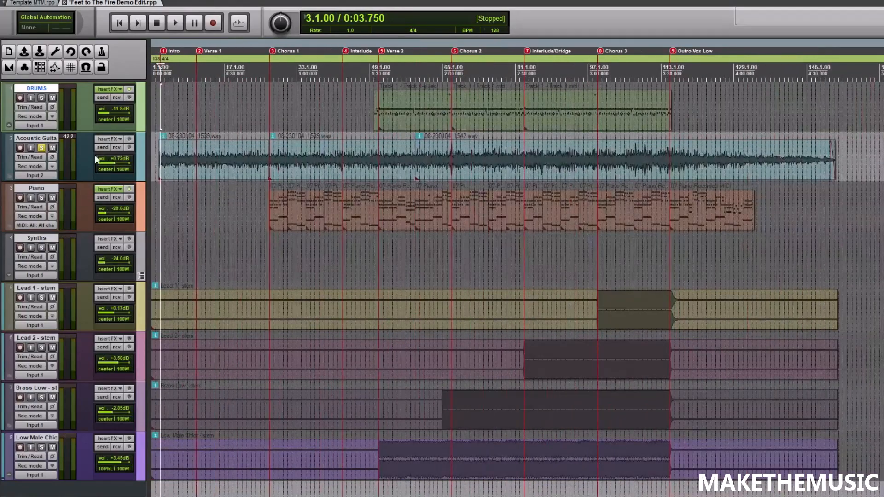
Unsolo the Acoustic Guitar track and place the edit cursor on the Chorus 1 marker at bar 27
{"action": "left_click", "coordinate": [41, 148]}
{"action": "scroll", "coordinate": [305, 282], "scroll_direction": "down", "scroll_amount": 3}
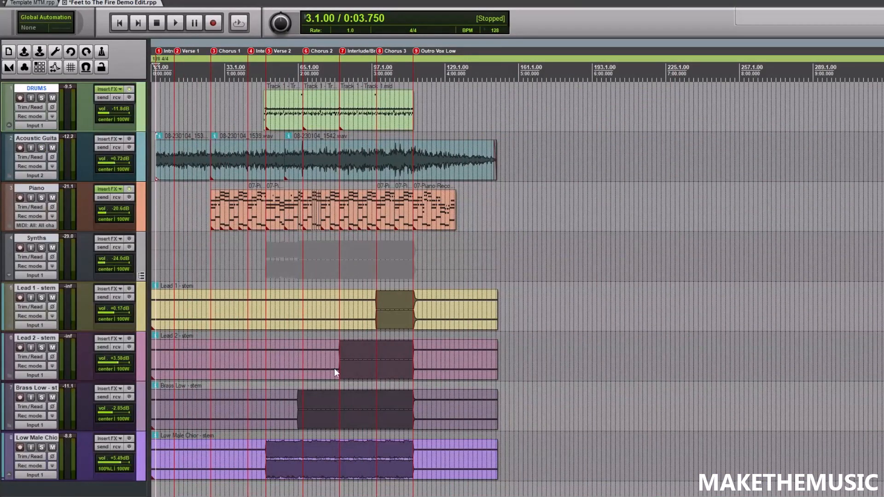
{"action": "scroll", "coordinate": [335, 255], "scroll_direction": "up", "scroll_amount": 3}
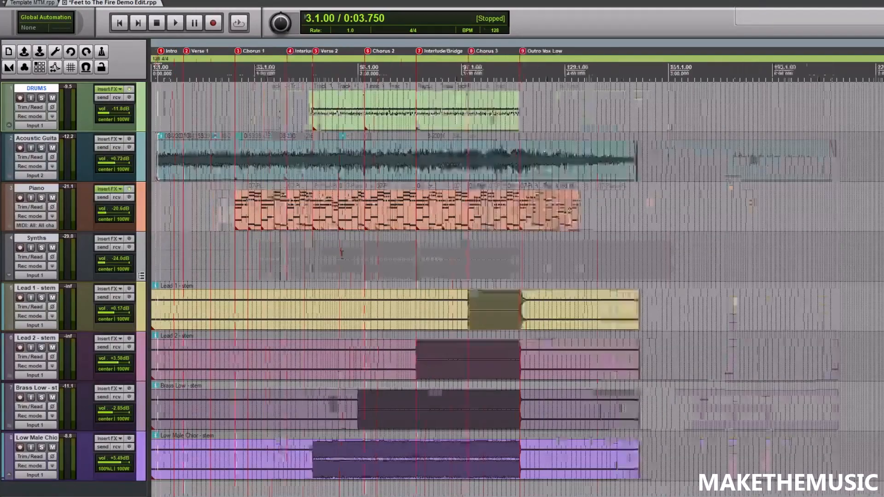
{"action": "left_click", "coordinate": [313, 240]}
{"action": "scroll", "coordinate": [402, 234], "scroll_direction": "up", "scroll_amount": 4}
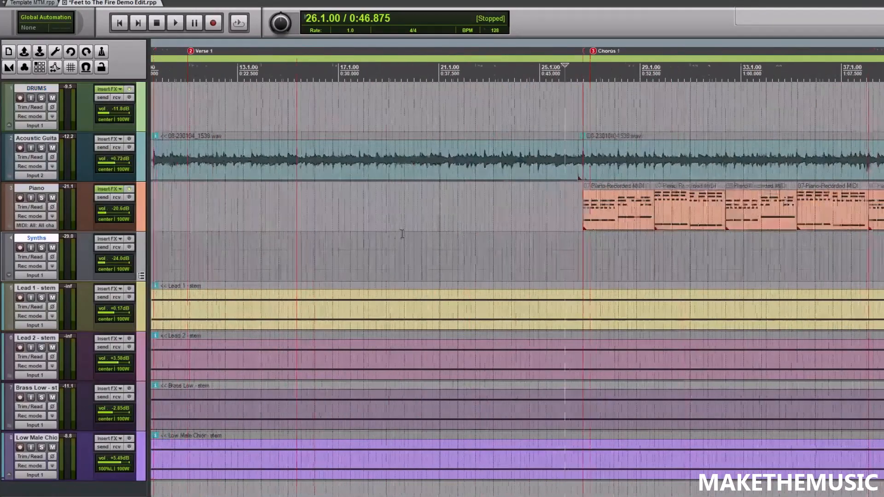
{"action": "scroll", "coordinate": [403, 234], "scroll_direction": "down", "scroll_amount": 5}
{"action": "left_click", "coordinate": [271, 116]}
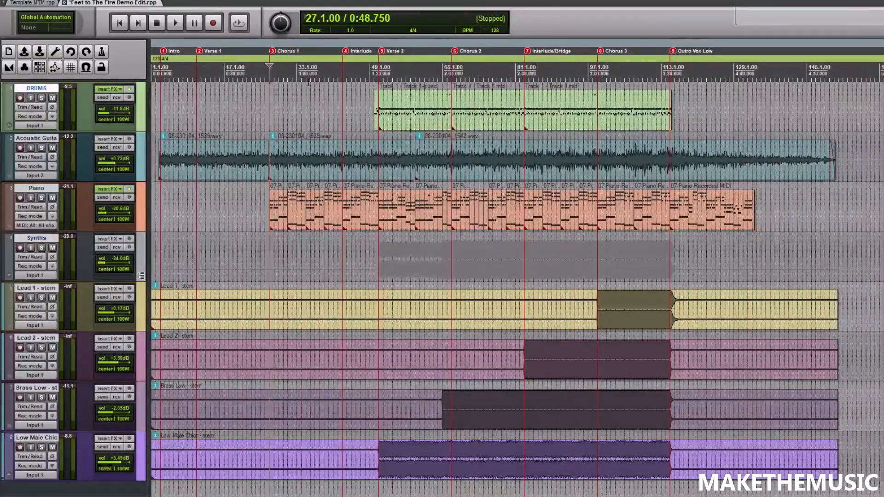
Isolate the Piano track with a temporary solo to examine where its part starts and ends in the song
{"action": "scroll", "coordinate": [341, 131], "scroll_direction": "up", "scroll_amount": 3}
{"action": "scroll", "coordinate": [348, 131], "scroll_direction": "down", "scroll_amount": 5}
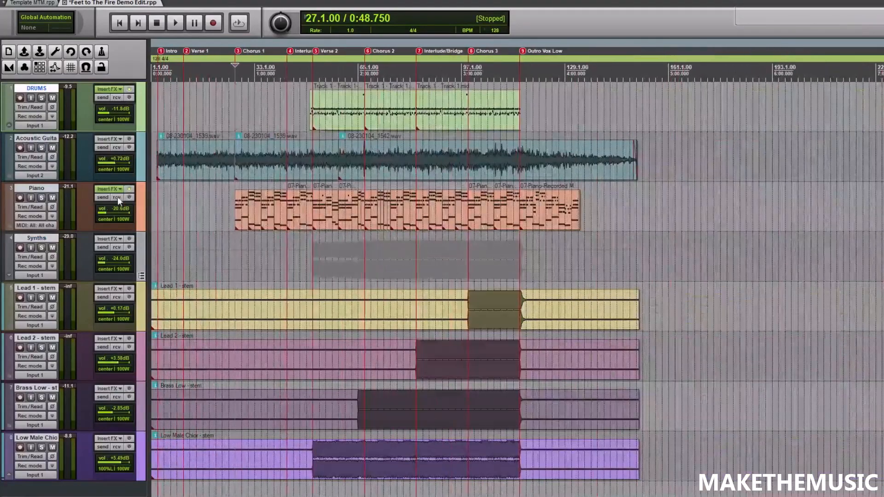
{"action": "scroll", "coordinate": [300, 203], "scroll_direction": "up", "scroll_amount": 5}
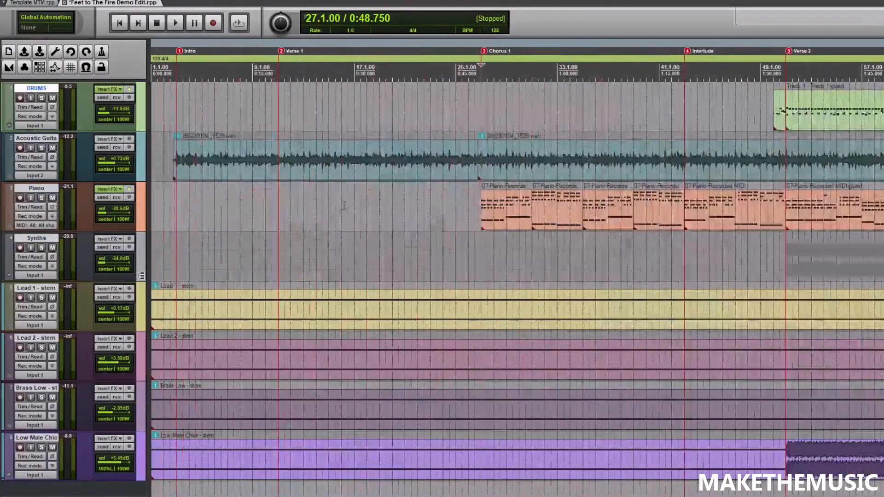
{"action": "left_click", "coordinate": [41, 198]}
{"action": "scroll", "coordinate": [390, 192], "scroll_direction": "down", "scroll_amount": 5}
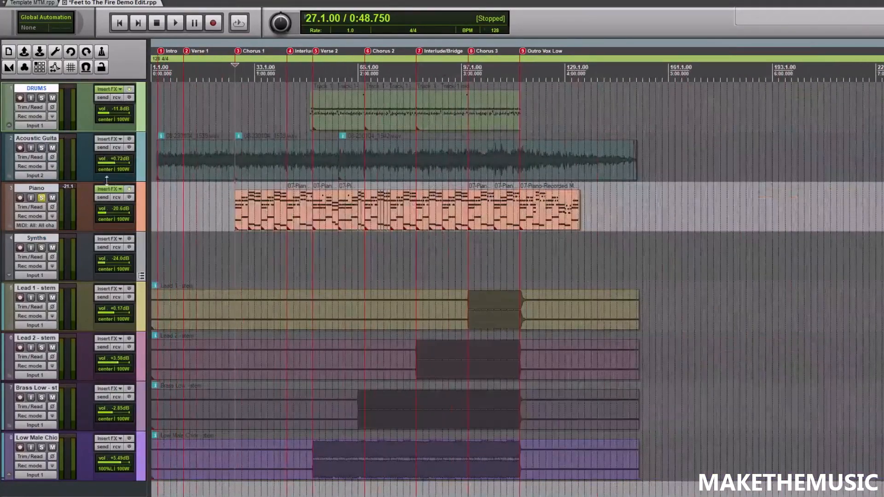
{"action": "left_click", "coordinate": [42, 199]}
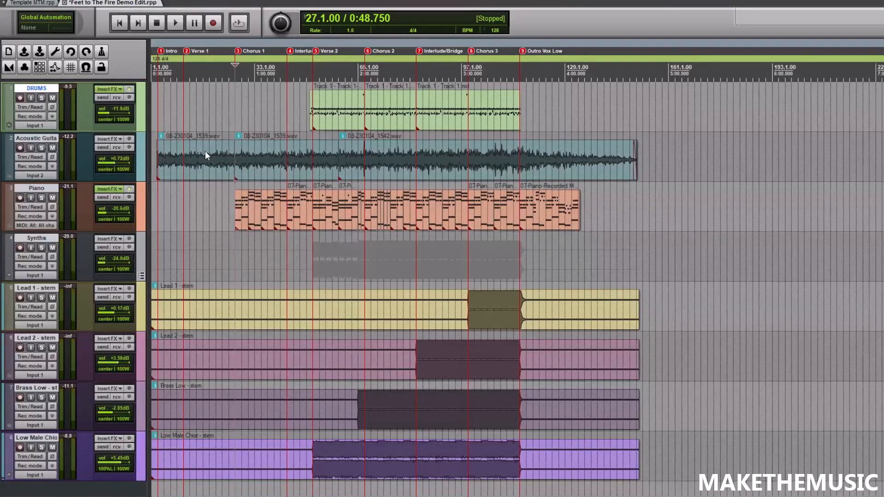
Audition the soloed Piano track from the Chorus 1 marker at bar 27, and unsolo it after stopping playback
{"action": "left_click", "coordinate": [41, 198]}
{"action": "key", "text": "space"}
{"action": "scroll", "coordinate": [255, 184], "scroll_direction": "up", "scroll_amount": 3}
{"action": "scroll", "coordinate": [375, 236], "scroll_direction": "down", "scroll_amount": 2}
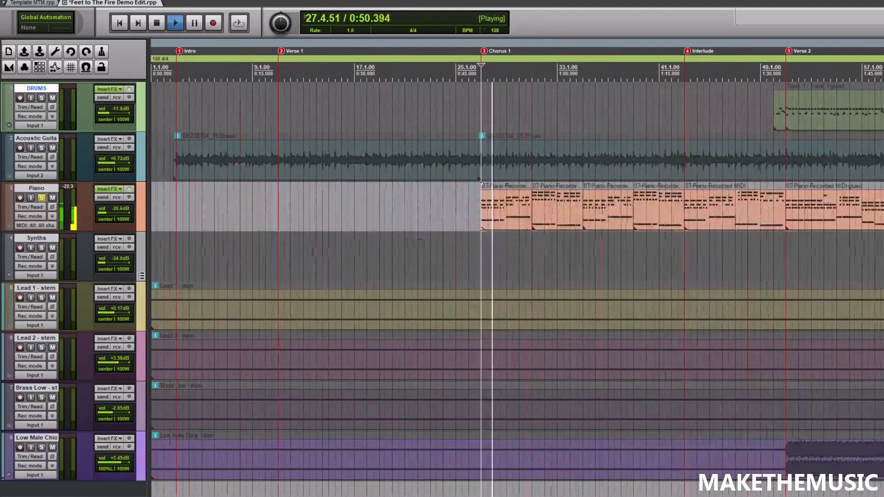
{"action": "scroll", "coordinate": [374, 235], "scroll_direction": "down", "scroll_amount": 1}
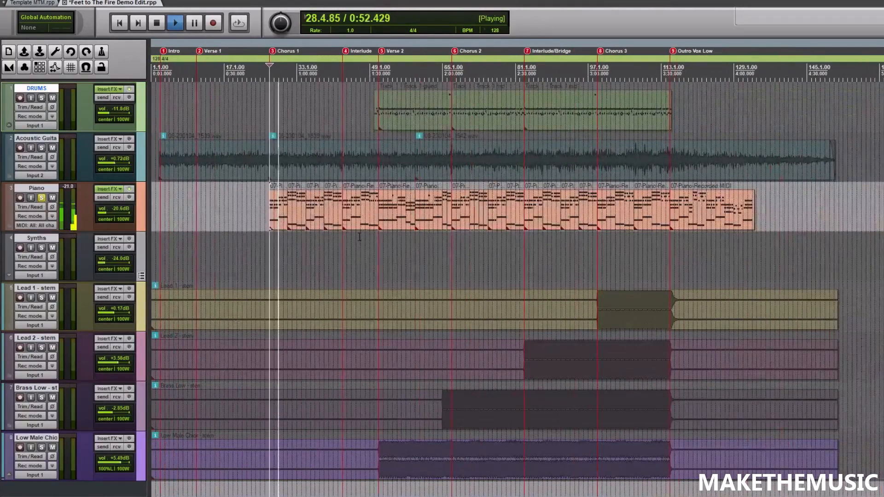
{"action": "key", "text": "space"}
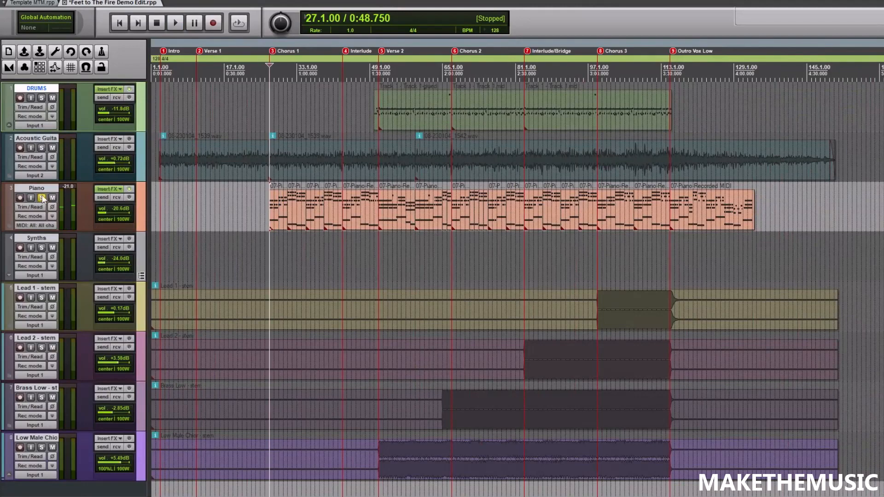
{"action": "left_click", "coordinate": [41, 197]}
Play the full mix from the Chorus 1 marker to hear the acoustic guitar and piano together, and stop playback
{"action": "scroll", "coordinate": [407, 129], "scroll_direction": "up", "scroll_amount": 3}
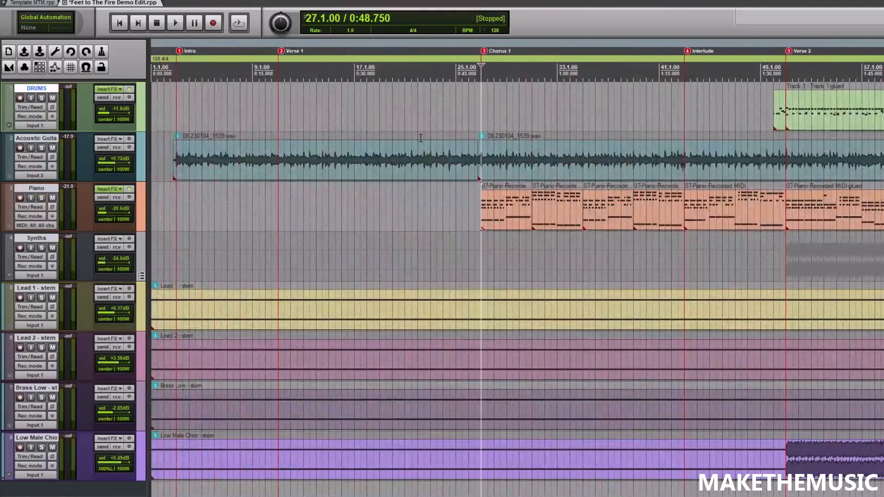
{"action": "key", "text": "space"}
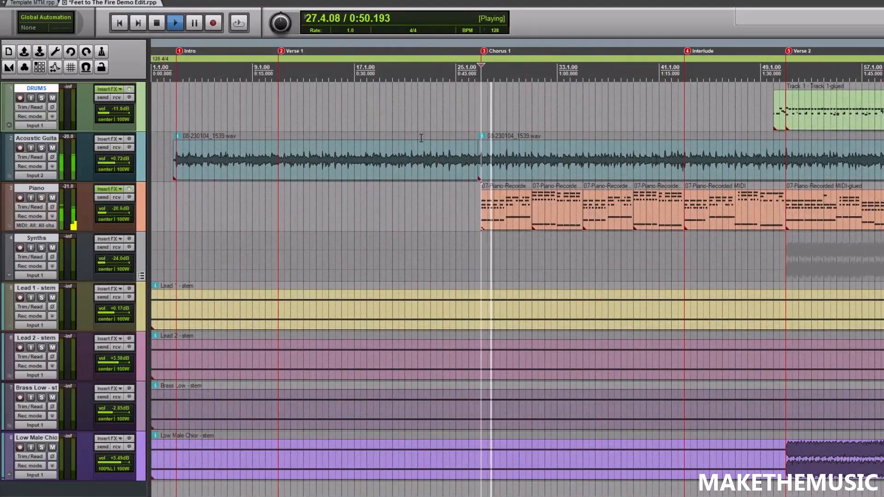
{"action": "key", "text": "space"}
{"action": "scroll", "coordinate": [476, 167], "scroll_direction": "down", "scroll_amount": 5}
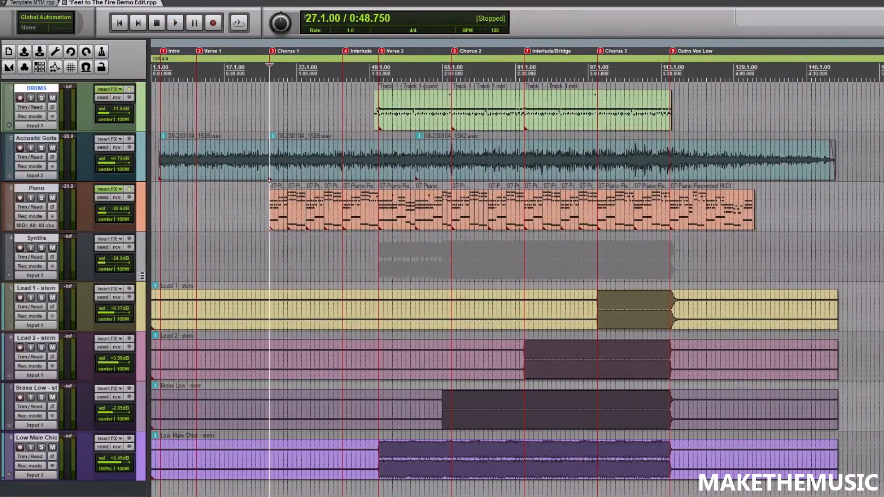
Place the edit cursor at bar 50, where the drums enter, and temporarily solo the Drums track to inspect it
{"action": "left_click", "coordinate": [375, 78]}
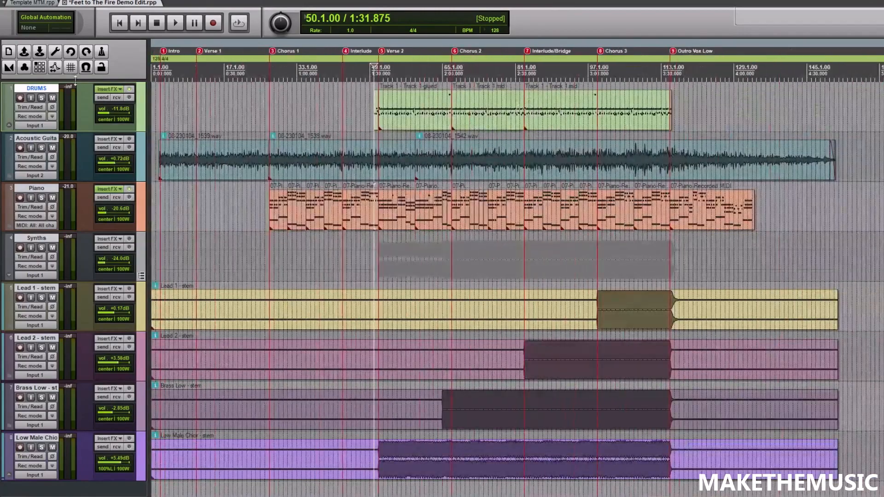
{"action": "left_click", "coordinate": [41, 98]}
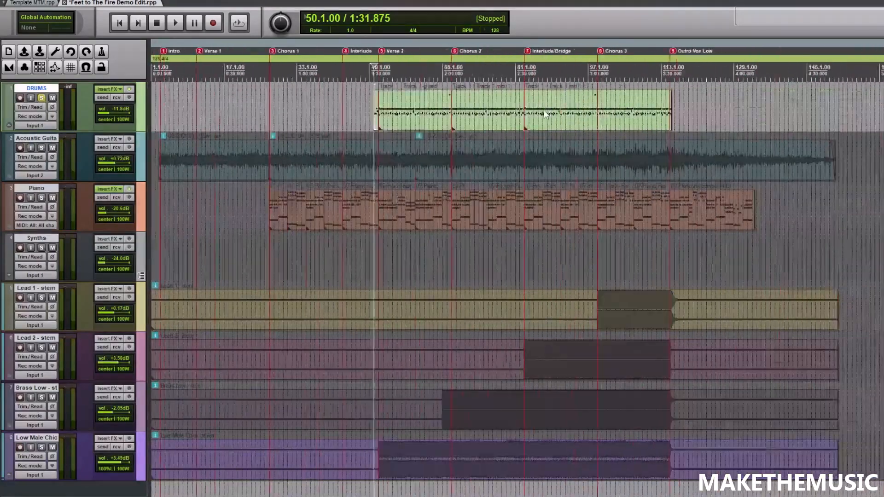
{"action": "scroll", "coordinate": [545, 115], "scroll_direction": "down", "scroll_amount": 2}
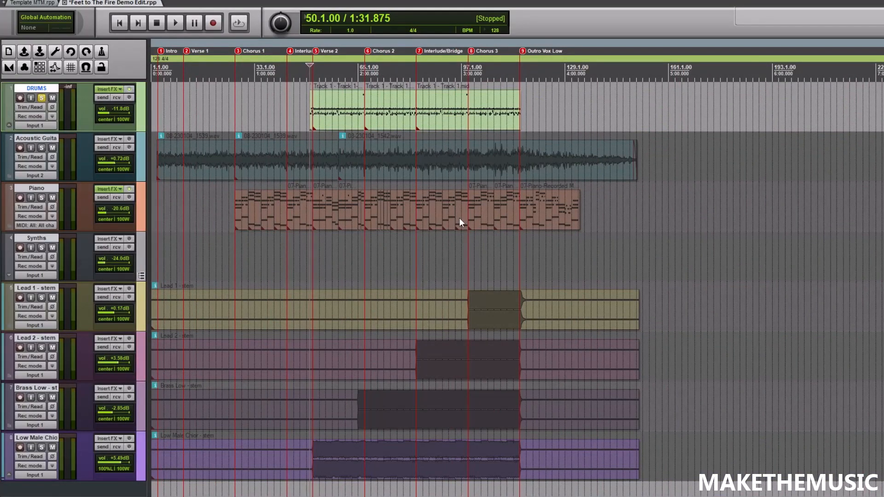
{"action": "left_click", "coordinate": [42, 98]}
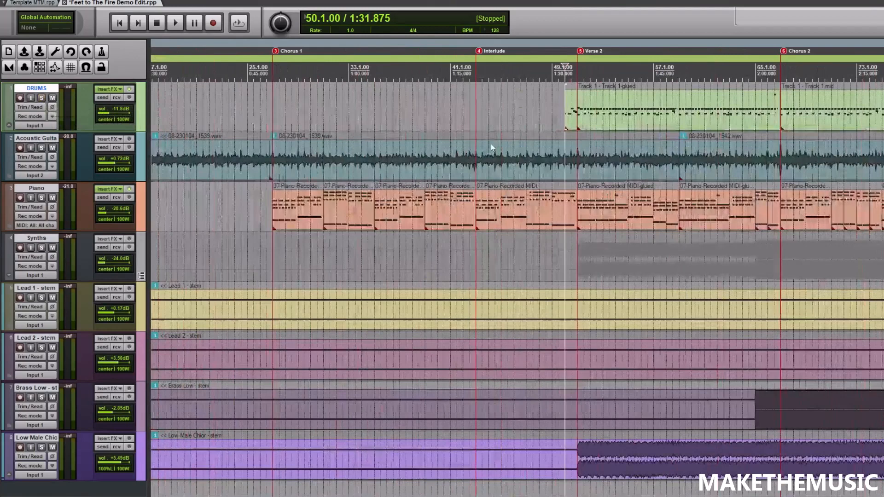
Solo the Drums track and audition its entrance from bar 50 into Verse 2
{"action": "left_click", "coordinate": [41, 98]}
{"action": "key", "text": "space"}
{"action": "scroll", "coordinate": [457, 90], "scroll_direction": "down", "scroll_amount": 4}
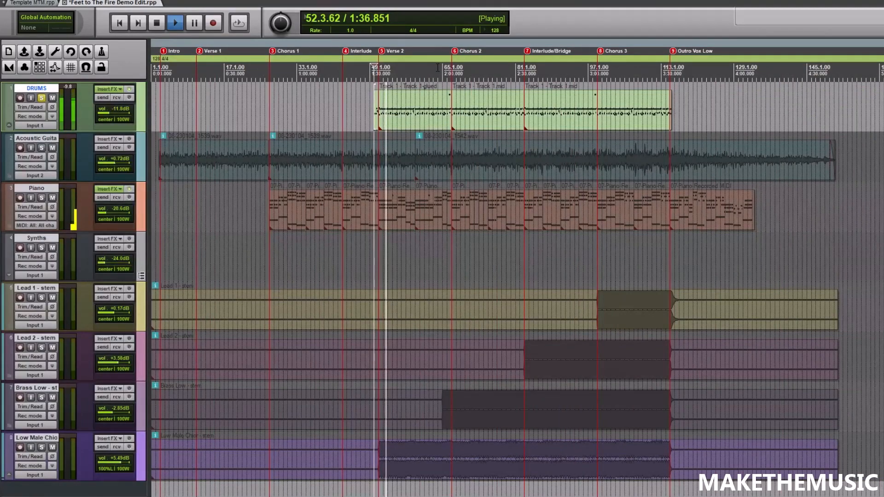
{"action": "key", "text": "space"}
Locate the end of the drum part with the edit cursor, finishing on the Outro Vox Low marker at bar 115
{"action": "left_click", "coordinate": [659, 77]}
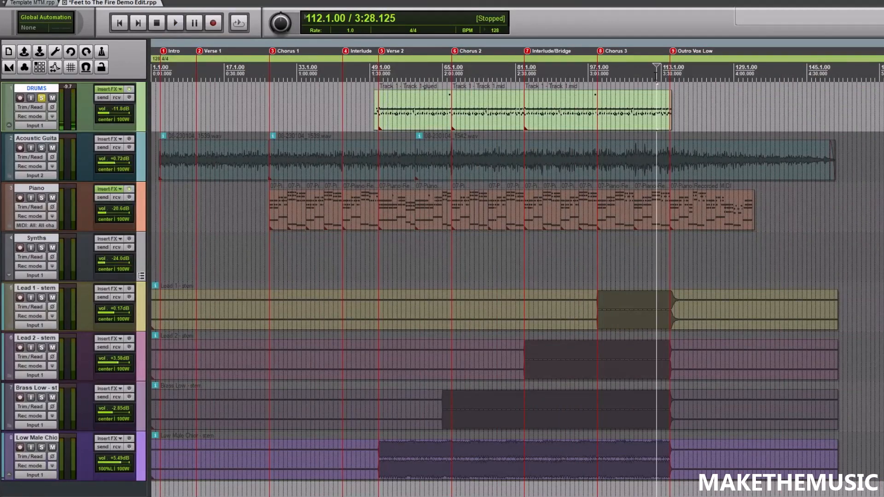
{"action": "scroll", "coordinate": [667, 85], "scroll_direction": "up", "scroll_amount": 5}
{"action": "scroll", "coordinate": [700, 93], "scroll_direction": "down", "scroll_amount": 3}
{"action": "scroll", "coordinate": [577, 96], "scroll_direction": "up", "scroll_amount": 3}
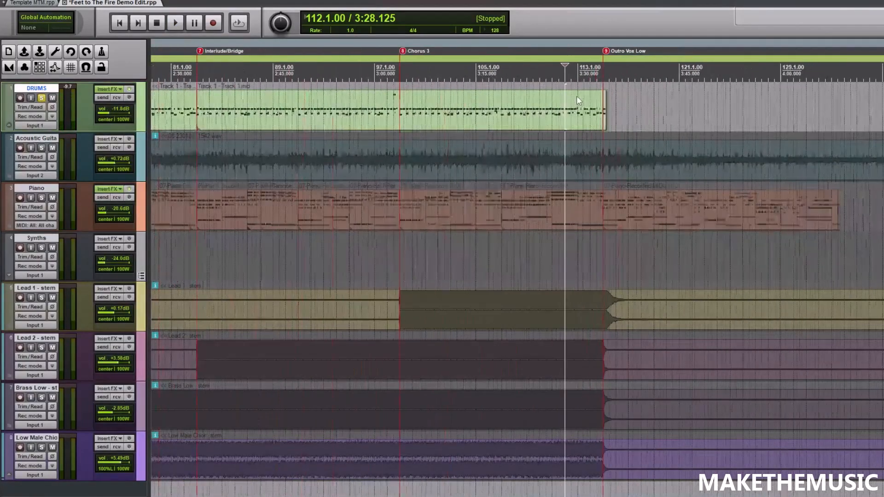
{"action": "left_click", "coordinate": [617, 86]}
{"action": "scroll", "coordinate": [609, 89], "scroll_direction": "up", "scroll_amount": 3}
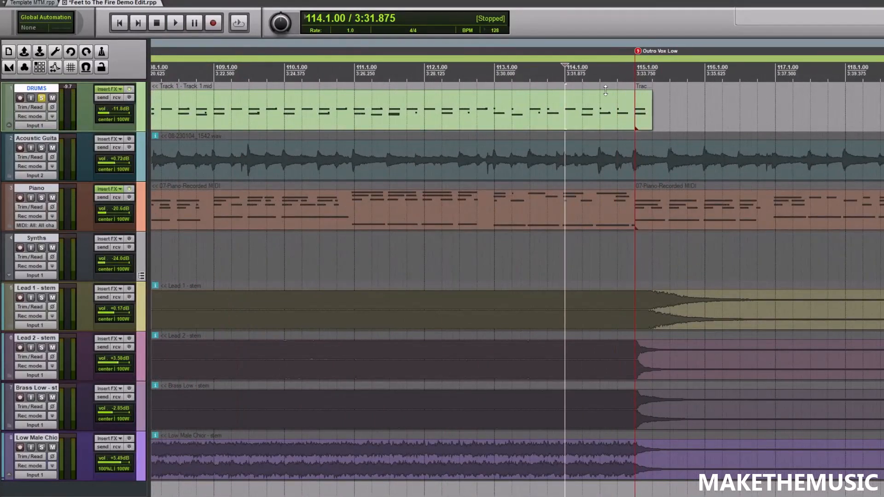
{"action": "left_click", "coordinate": [637, 86]}
{"action": "scroll", "coordinate": [637, 86], "scroll_direction": "up", "scroll_amount": 3}
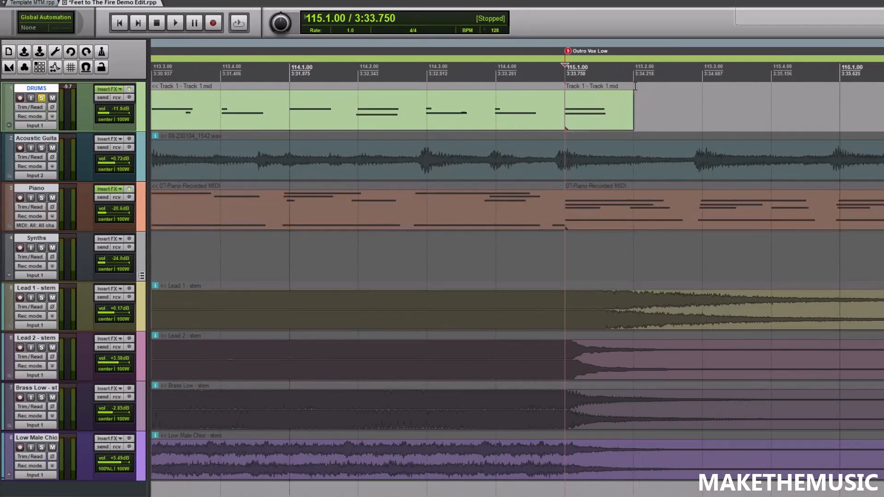
Audition the end of the drum part from 114.2 into the outro, and unsolo the Drums track
{"action": "scroll", "coordinate": [636, 87], "scroll_direction": "down", "scroll_amount": 3}
{"action": "left_click", "coordinate": [519, 84]}
{"action": "key", "text": "space"}
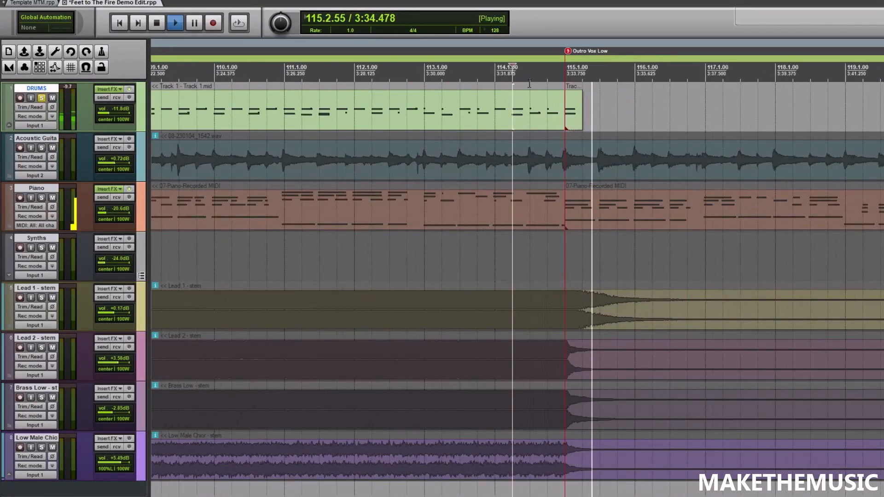
{"action": "scroll", "coordinate": [539, 93], "scroll_direction": "down", "scroll_amount": 3}
{"action": "key", "text": "space"}
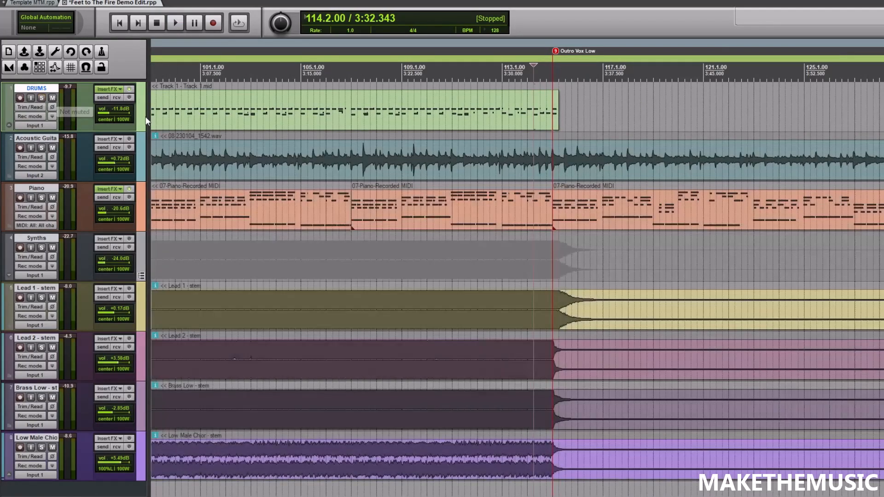
Solo the Drums, Acoustic Guitar and Piano tracks and play them together from bar 68 in Chorus 2
{"action": "scroll", "coordinate": [486, 128], "scroll_direction": "down", "scroll_amount": 6}
{"action": "left_click", "coordinate": [454, 255]}
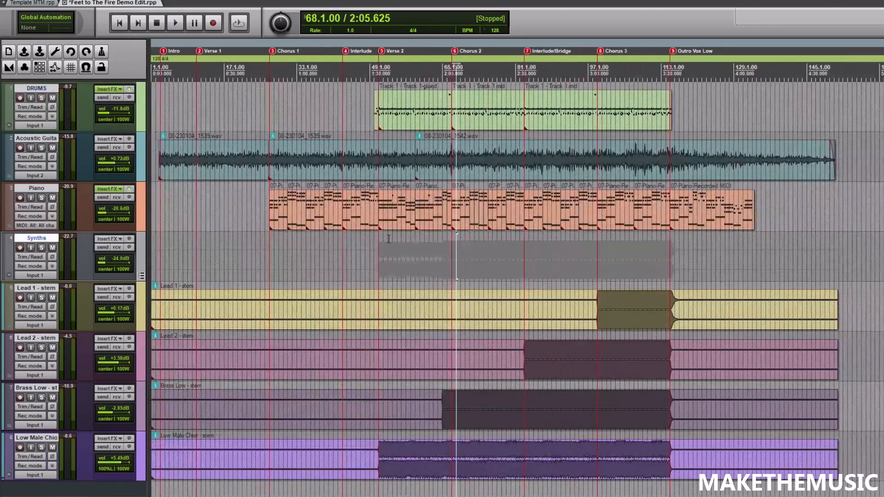
{"action": "left_click", "coordinate": [41, 98]}
{"action": "left_click", "coordinate": [41, 148]}
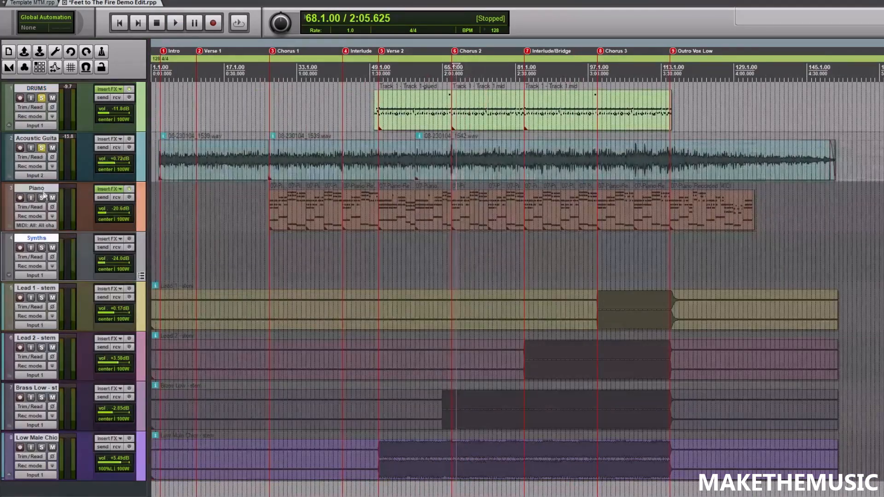
{"action": "left_click", "coordinate": [42, 197]}
{"action": "key", "text": "space"}
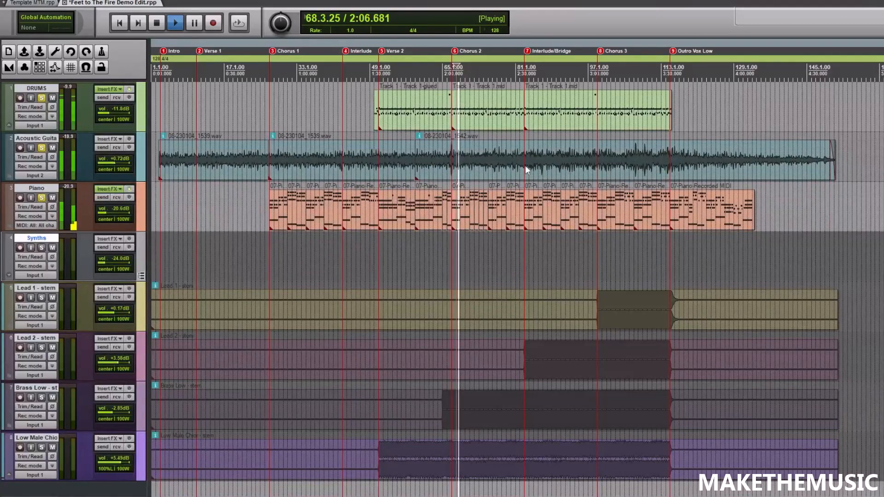
{"action": "scroll", "coordinate": [551, 169], "scroll_direction": "up", "scroll_amount": 4}
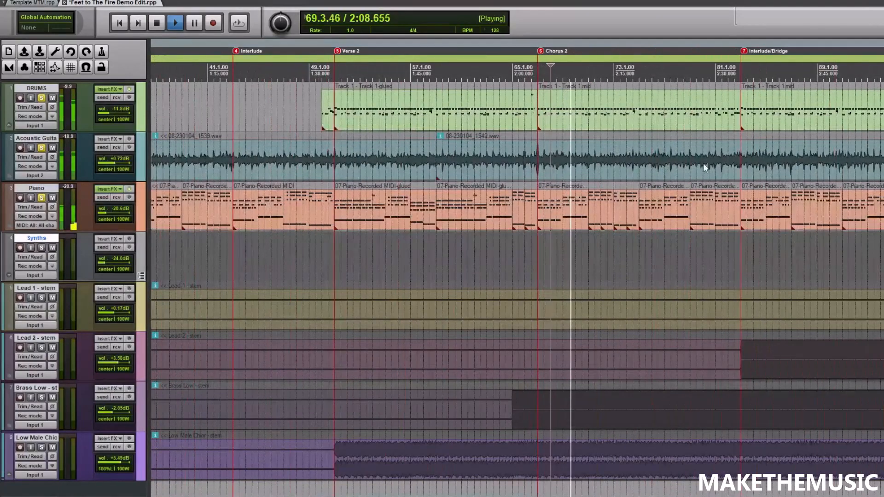
{"action": "scroll", "coordinate": [682, 170], "scroll_direction": "up", "scroll_amount": 2}
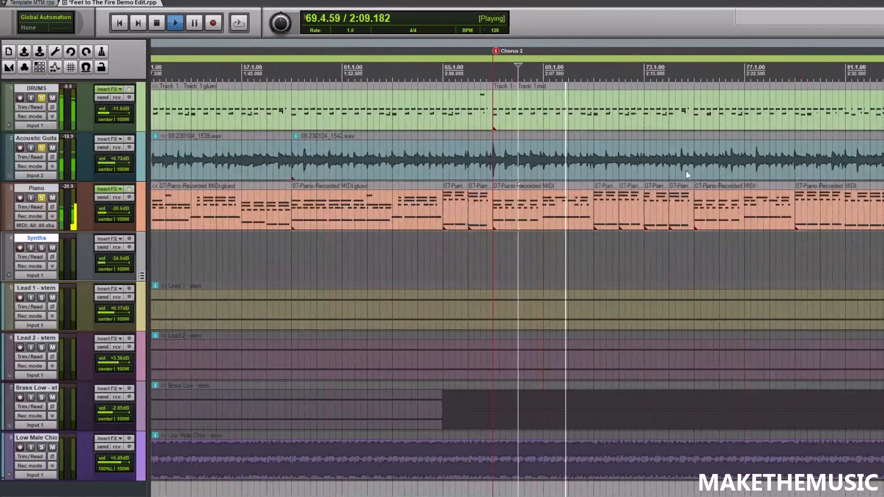
Stop playback and unsolo the Piano, Acoustic Guitar and Drums tracks
{"action": "left_click", "coordinate": [41, 198]}
{"action": "left_click", "coordinate": [45, 148]}
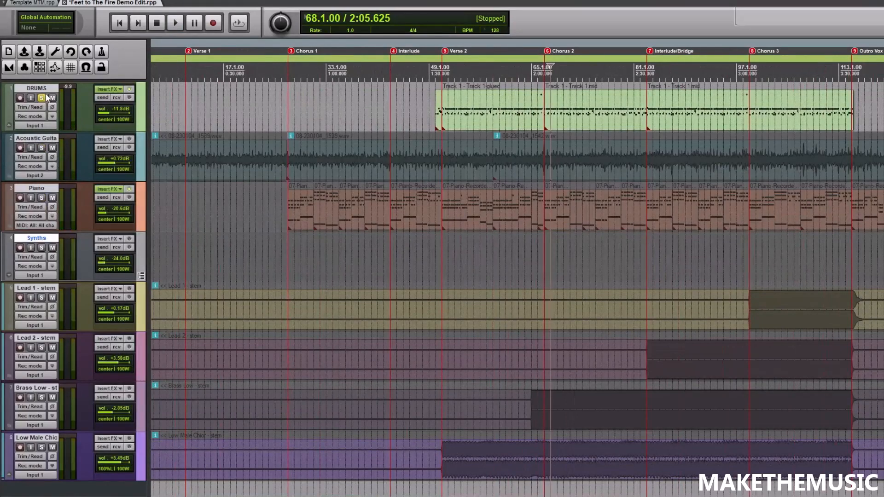
{"action": "left_click", "coordinate": [43, 97]}
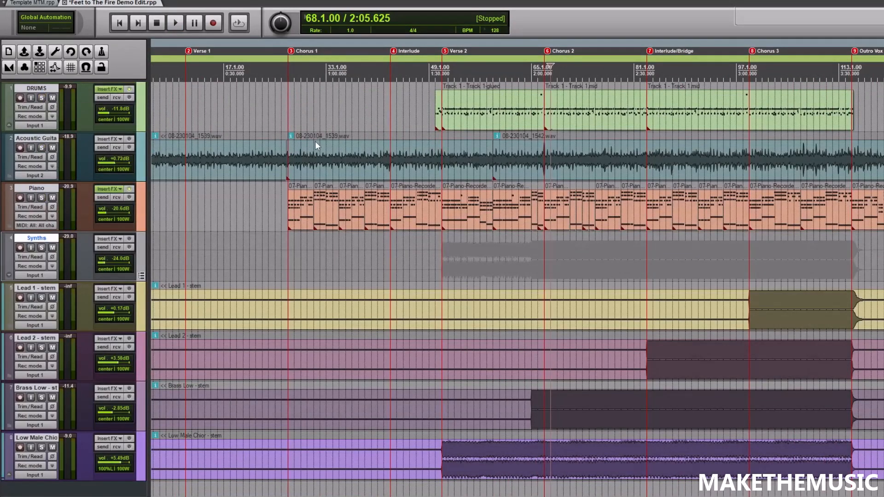
Solo the Synths track and inspect it with the edit cursor at bar 85 and on the Chorus 3 marker at bar 99
{"action": "scroll", "coordinate": [315, 146], "scroll_direction": "down", "scroll_amount": 2}
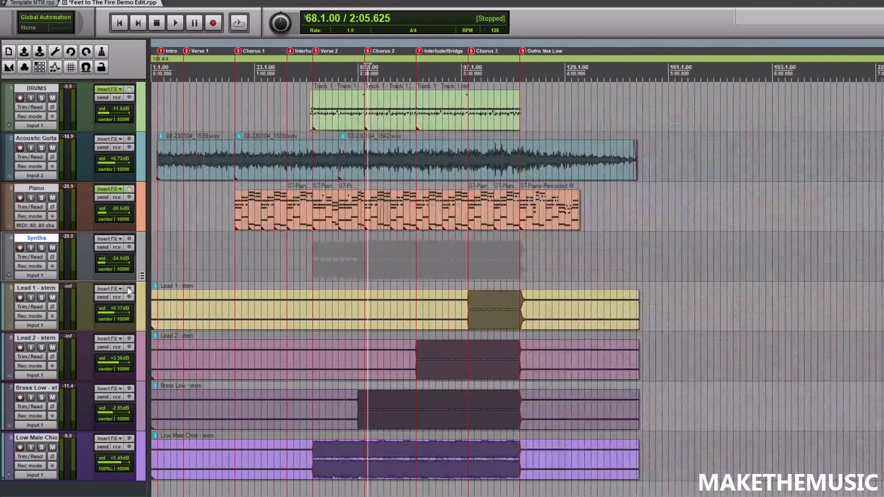
{"action": "left_click", "coordinate": [41, 247]}
{"action": "left_click", "coordinate": [422, 275]}
{"action": "scroll", "coordinate": [422, 275], "scroll_direction": "up", "scroll_amount": 3}
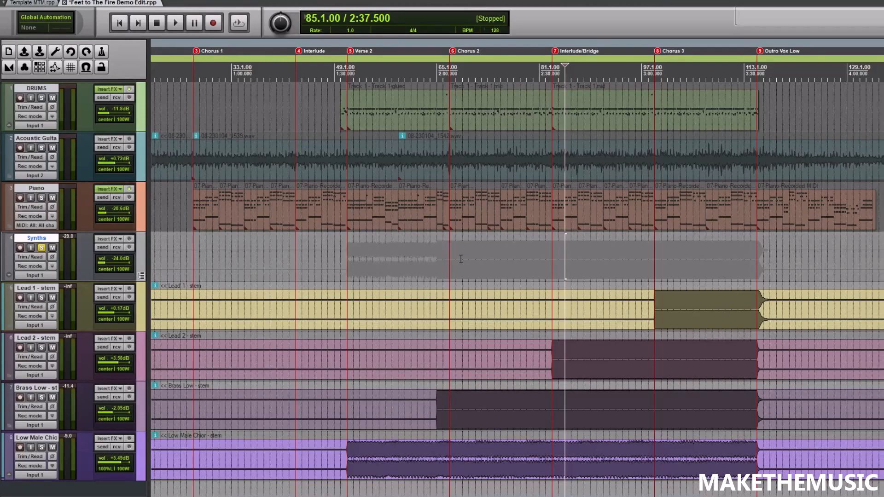
{"action": "left_click", "coordinate": [653, 271]}
{"action": "scroll", "coordinate": [653, 270], "scroll_direction": "up", "scroll_amount": 4}
{"action": "scroll", "coordinate": [574, 247], "scroll_direction": "down", "scroll_amount": 3}
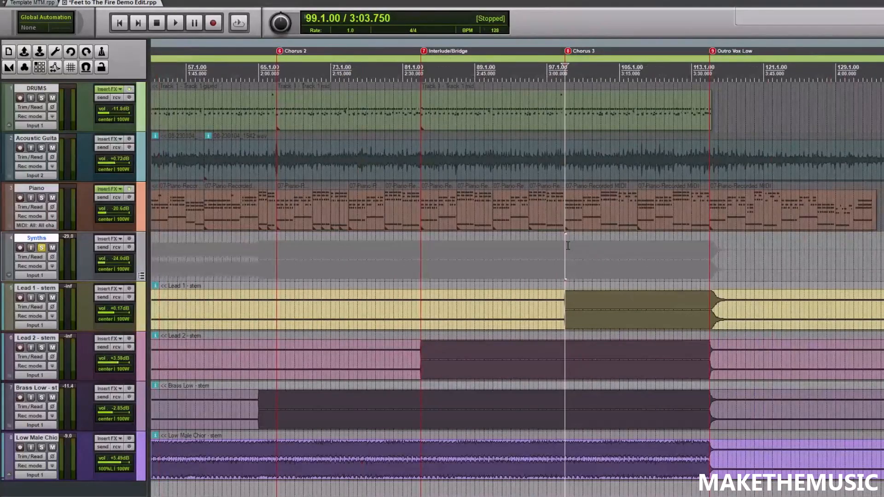
Solo the Lead 1 stem, audition it from the Chorus 3 marker at bar 99, and unsolo it
{"action": "left_click", "coordinate": [41, 298]}
{"action": "key", "text": "space"}
{"action": "scroll", "coordinate": [188, 261], "scroll_direction": "down", "scroll_amount": 2}
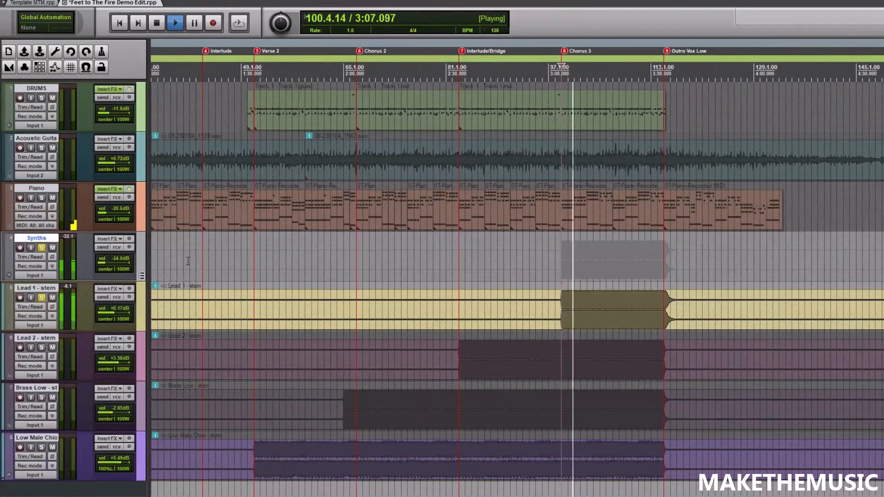
{"action": "key", "text": "space"}
{"action": "left_click", "coordinate": [45, 296]}
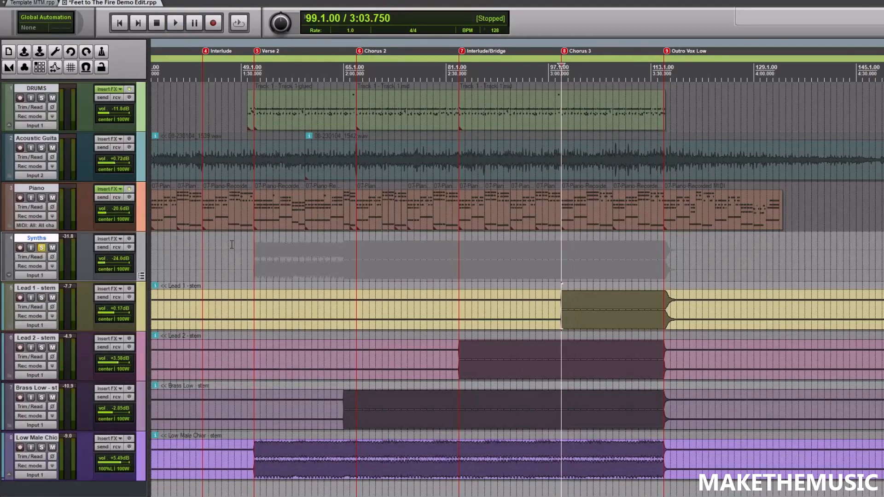
Audition all the synth stems together from Chorus 3, and unsolo the Synths track to play the full mix from the same marker
{"action": "key", "text": "space"}
{"action": "key", "text": "space"}
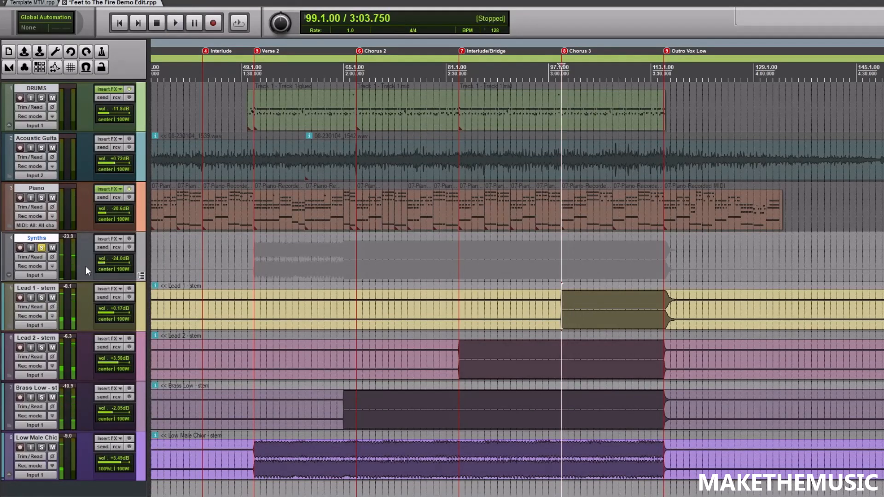
{"action": "left_click", "coordinate": [41, 248]}
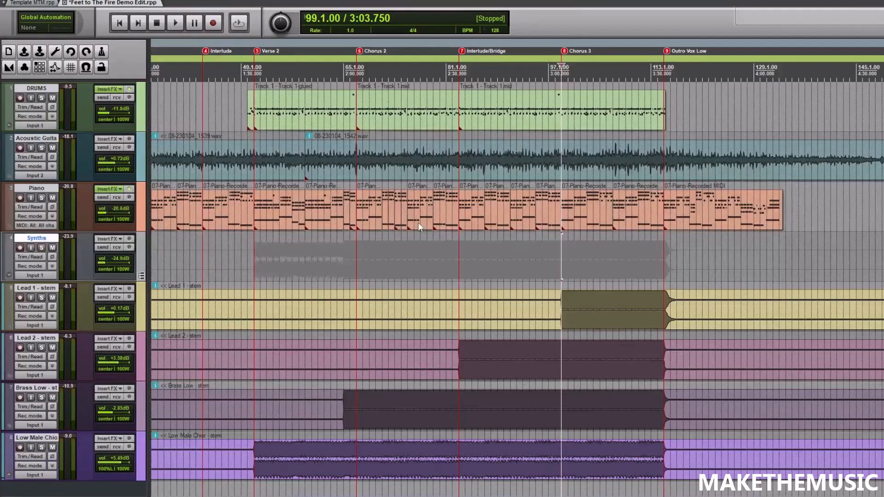
{"action": "key", "text": "space"}
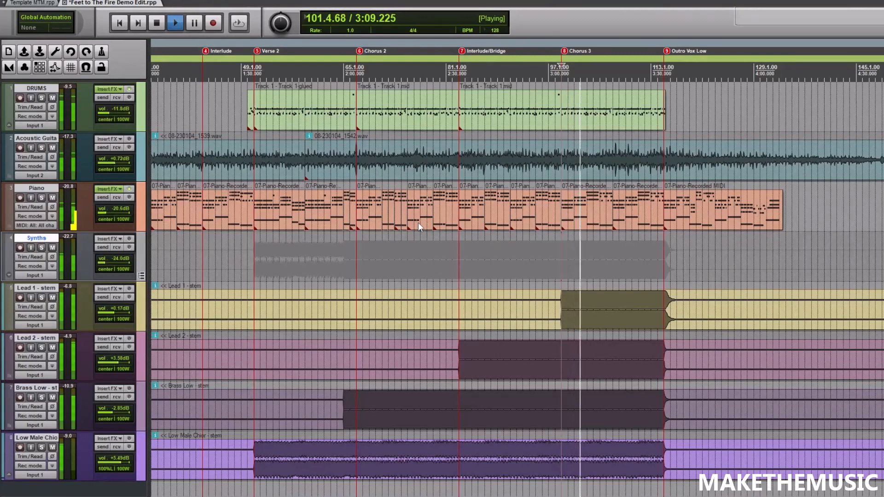
{"action": "key", "text": "space"}
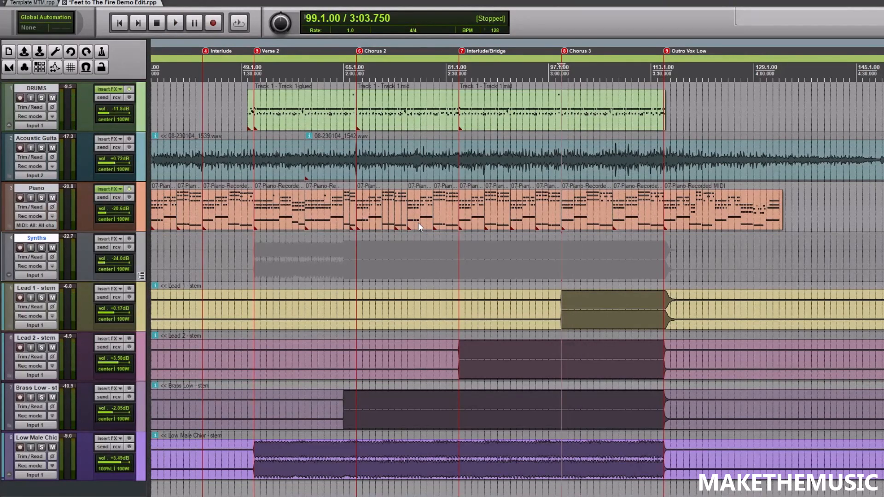
Examine the whole arrangement from Intro to Outro Vox Low for where each track starts and ends, and select the Acoustic Guitar track
{"action": "scroll", "coordinate": [506, 186], "scroll_direction": "down", "scroll_amount": 3}
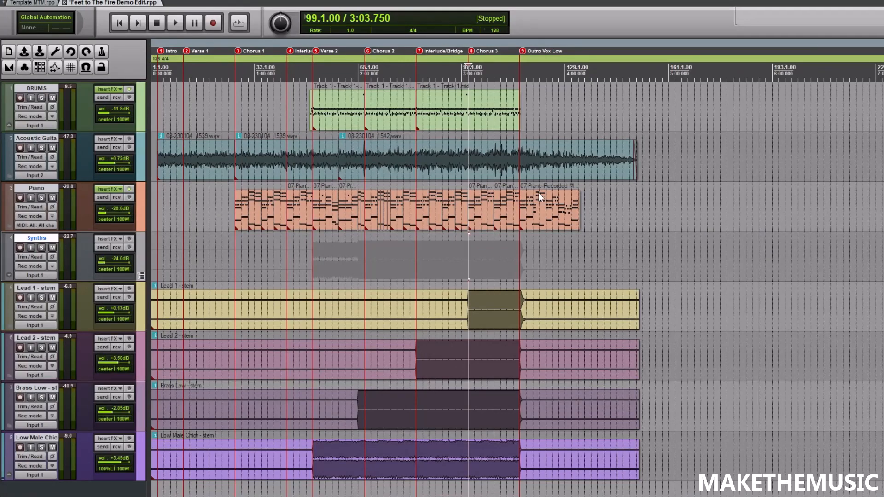
{"action": "scroll", "coordinate": [555, 172], "scroll_direction": "down", "scroll_amount": 2}
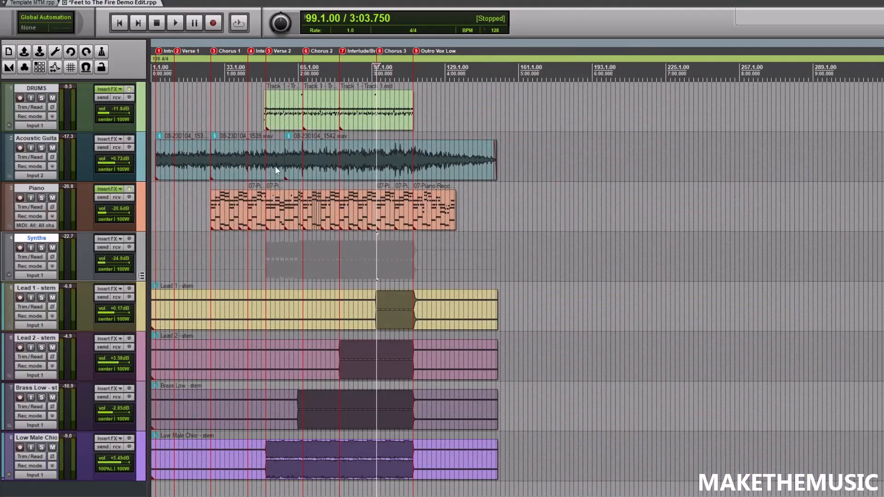
{"action": "scroll", "coordinate": [275, 167], "scroll_direction": "up", "scroll_amount": 5}
{"action": "scroll", "coordinate": [354, 179], "scroll_direction": "down", "scroll_amount": 5}
{"action": "scroll", "coordinate": [406, 207], "scroll_direction": "up", "scroll_amount": 3}
{"action": "scroll", "coordinate": [436, 235], "scroll_direction": "down", "scroll_amount": 2}
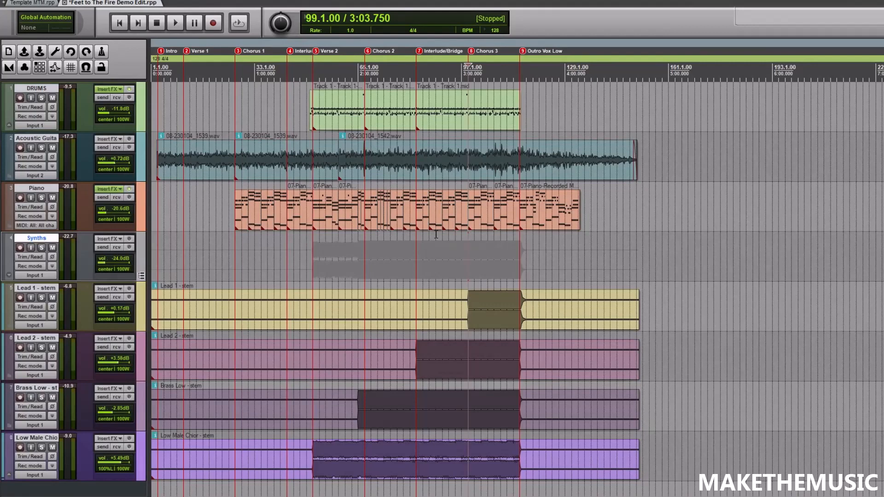
{"action": "left_click", "coordinate": [142, 171]}
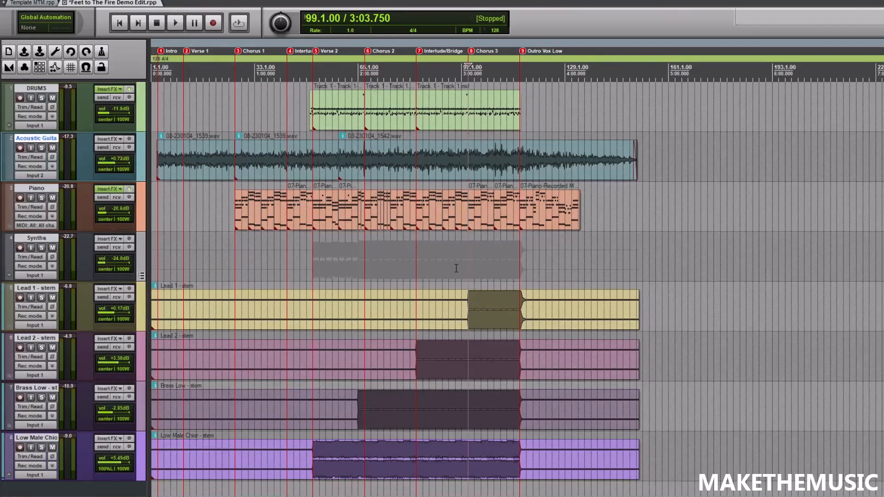
{"action": "scroll", "coordinate": [432, 270], "scroll_direction": "up", "scroll_amount": 3}
{"action": "scroll", "coordinate": [424, 270], "scroll_direction": "down", "scroll_amount": 3}
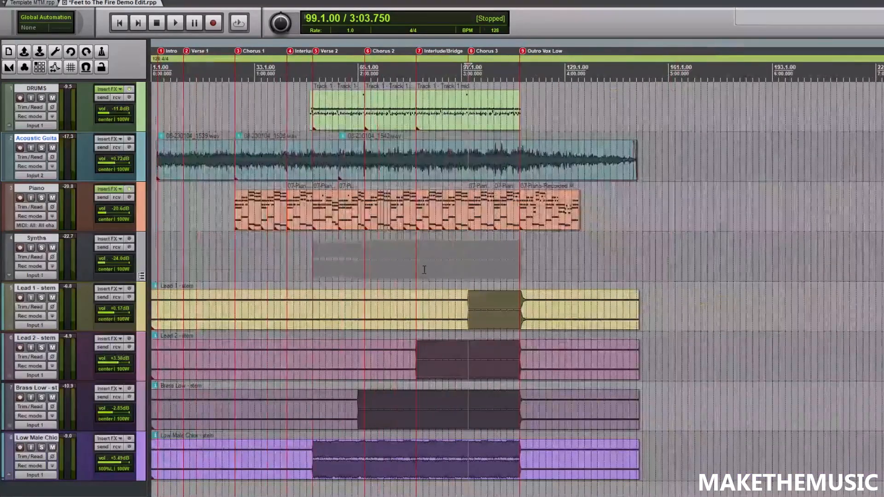